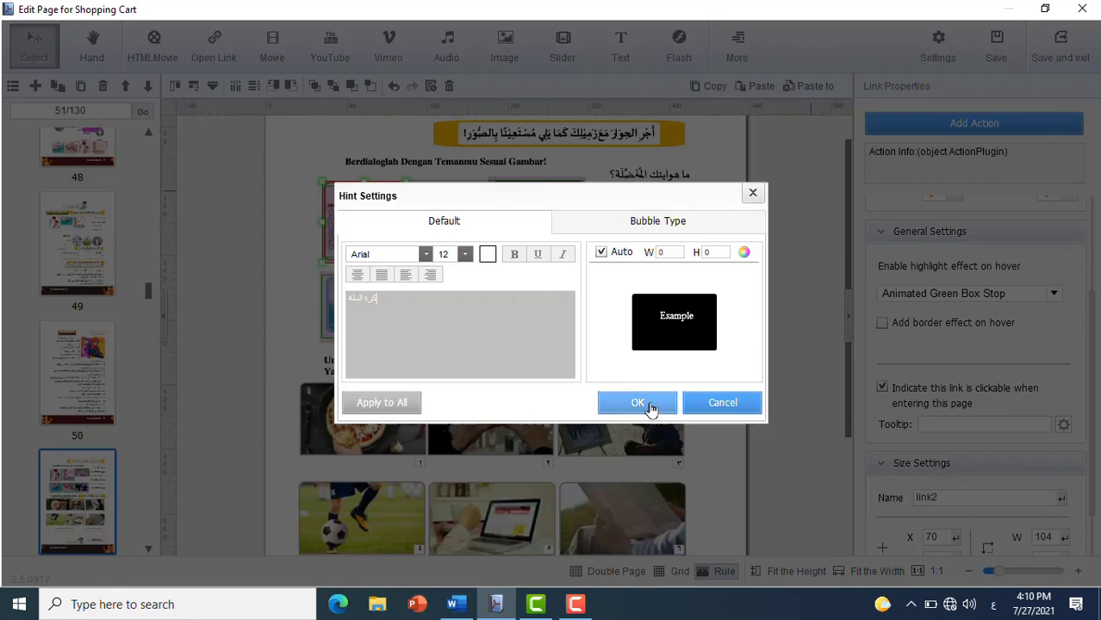
Step: Confirm the basketball picture's tooltip كرة السلة and set the swimming picture's link tooltip to السباحة
click(637, 407)
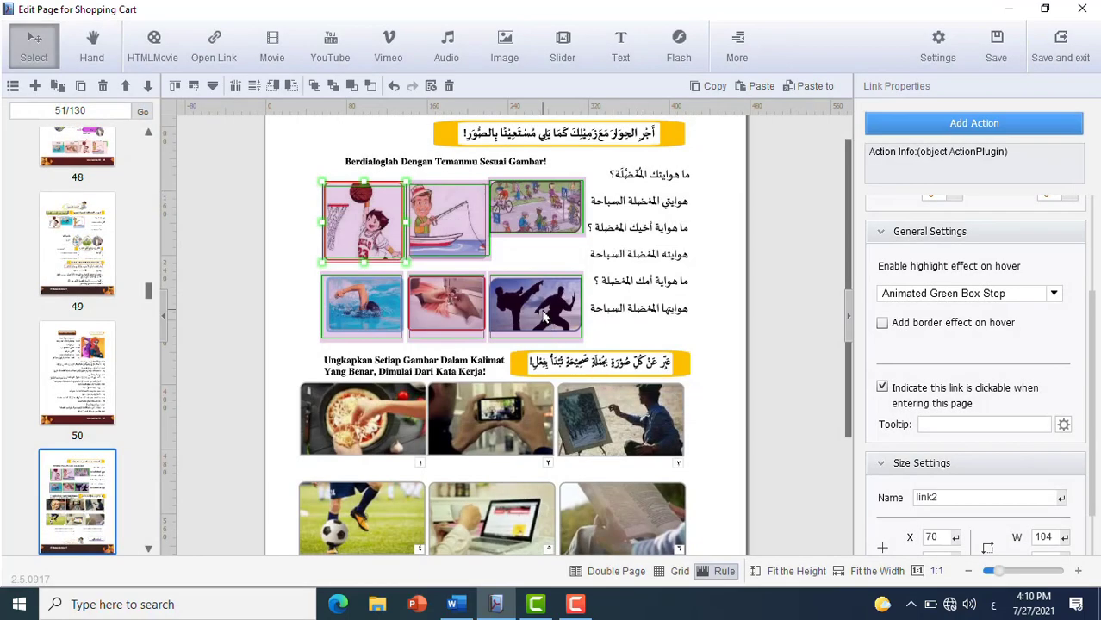
click(362, 308)
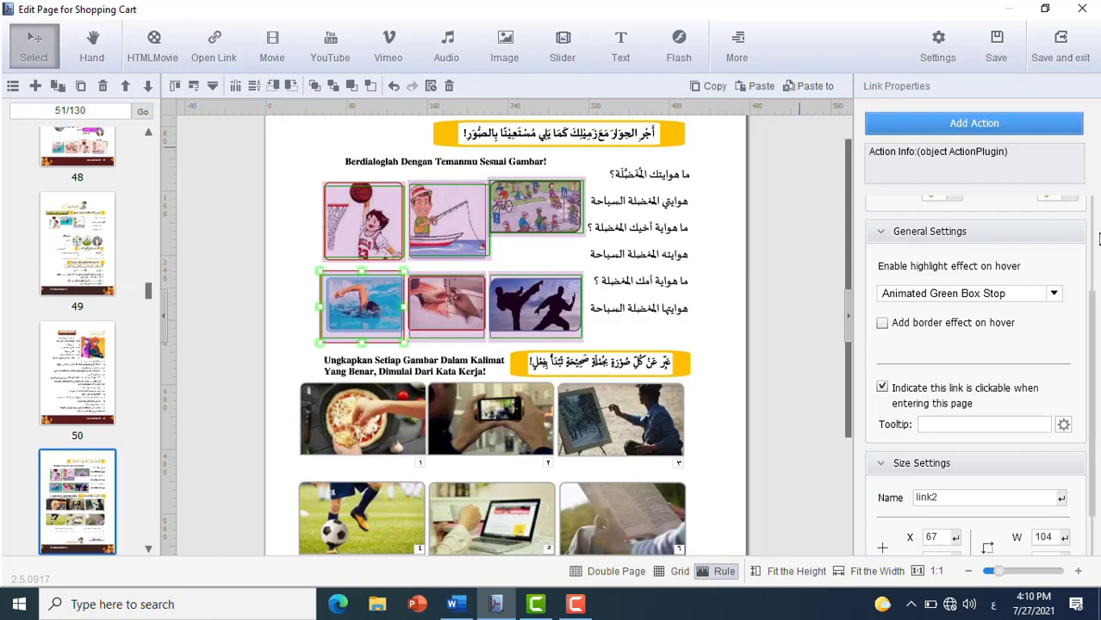
click(1065, 425)
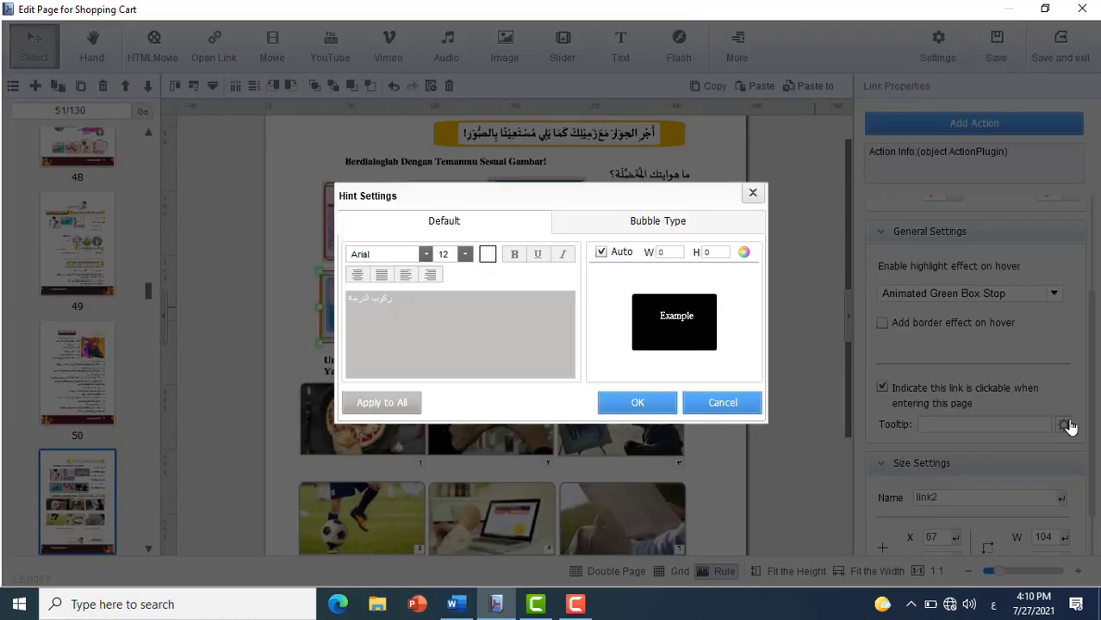
key(ctrl+a)
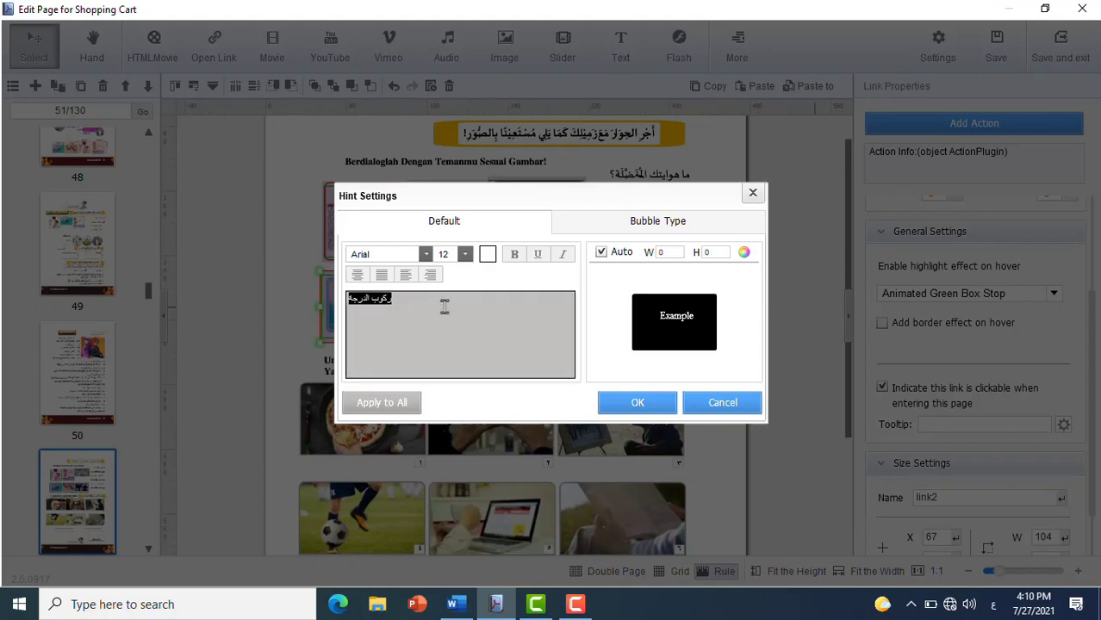
text(السباحة)
click(642, 409)
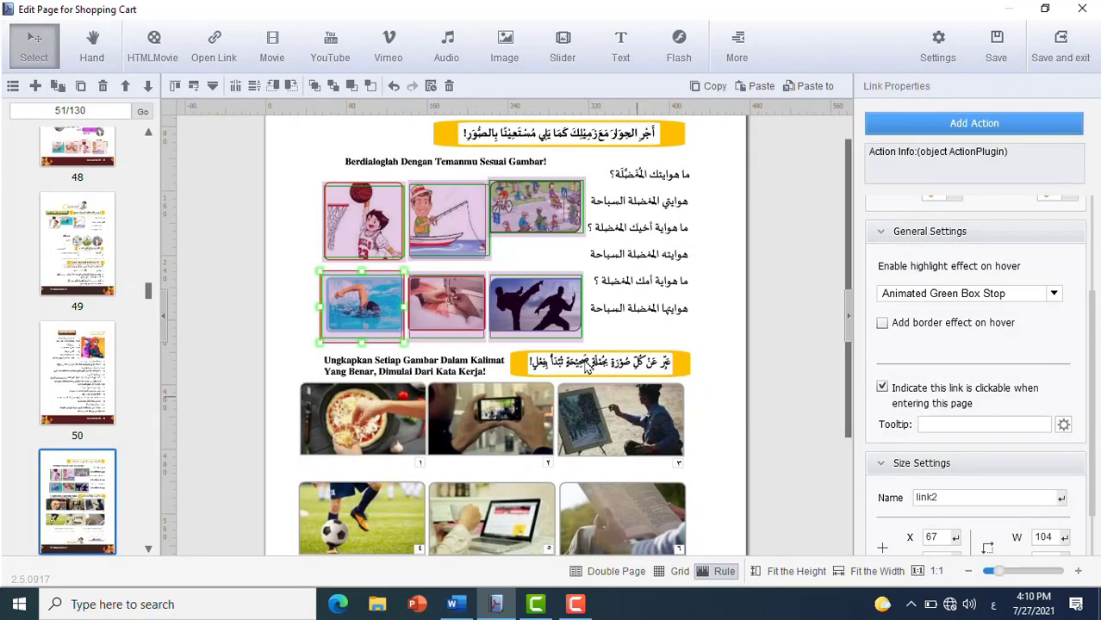
Step: Replace the tooltip text of the link over the sewing picture with الخياطة
click(436, 306)
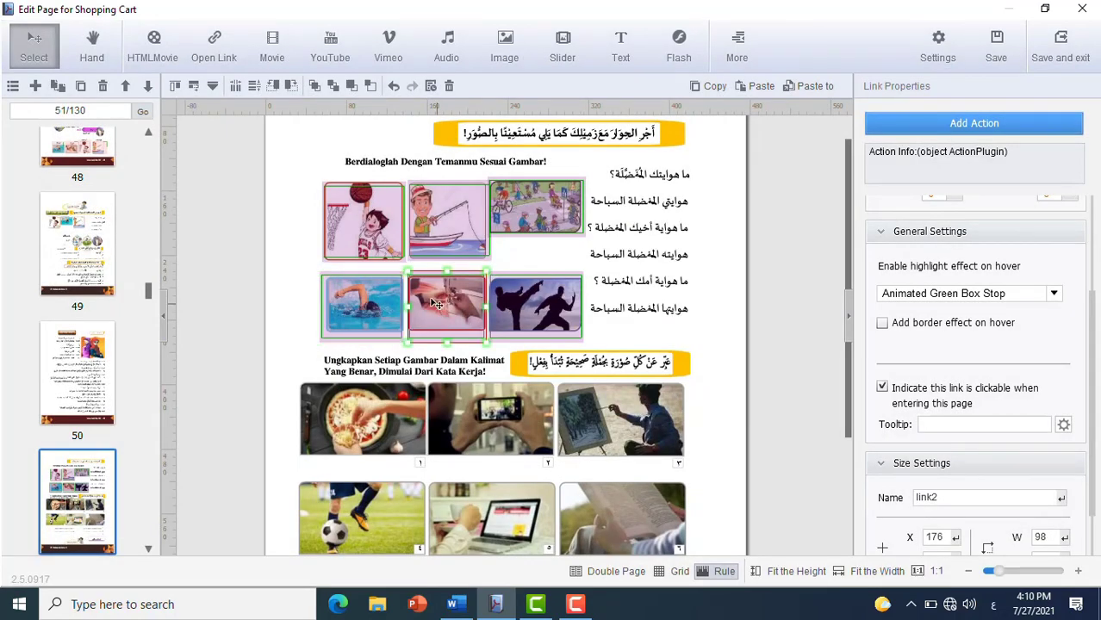
click(1064, 424)
click(451, 327)
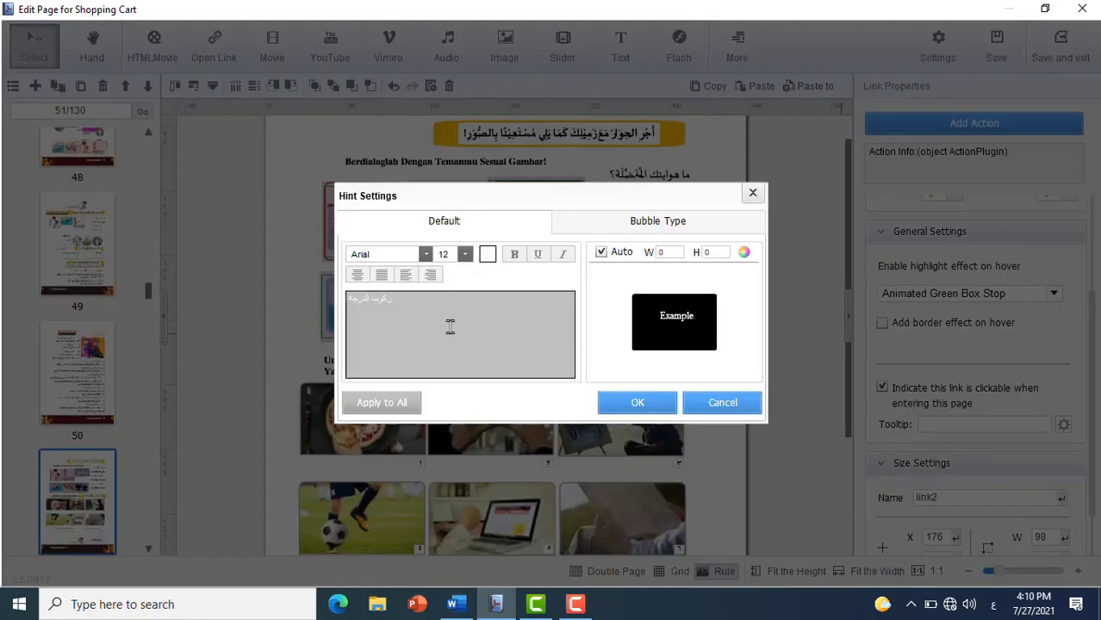
key(ctrl+a)
key(BackSpace)
text(الخياطة)
click(621, 405)
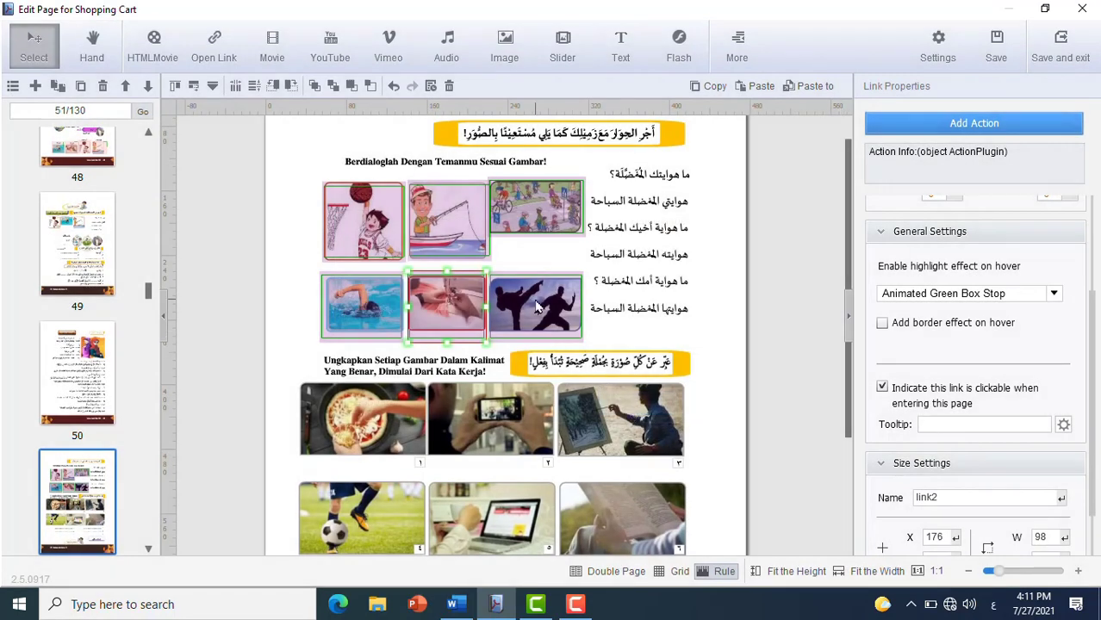
Step: Replace the tooltip text of the link over the karate picture with الكرات
click(536, 306)
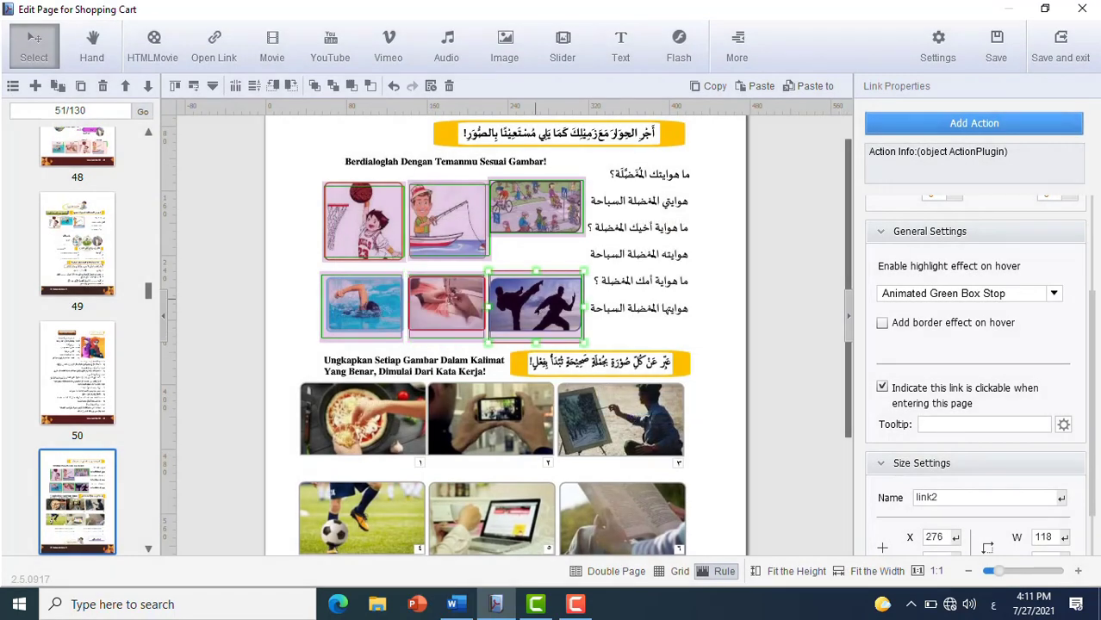
click(1065, 427)
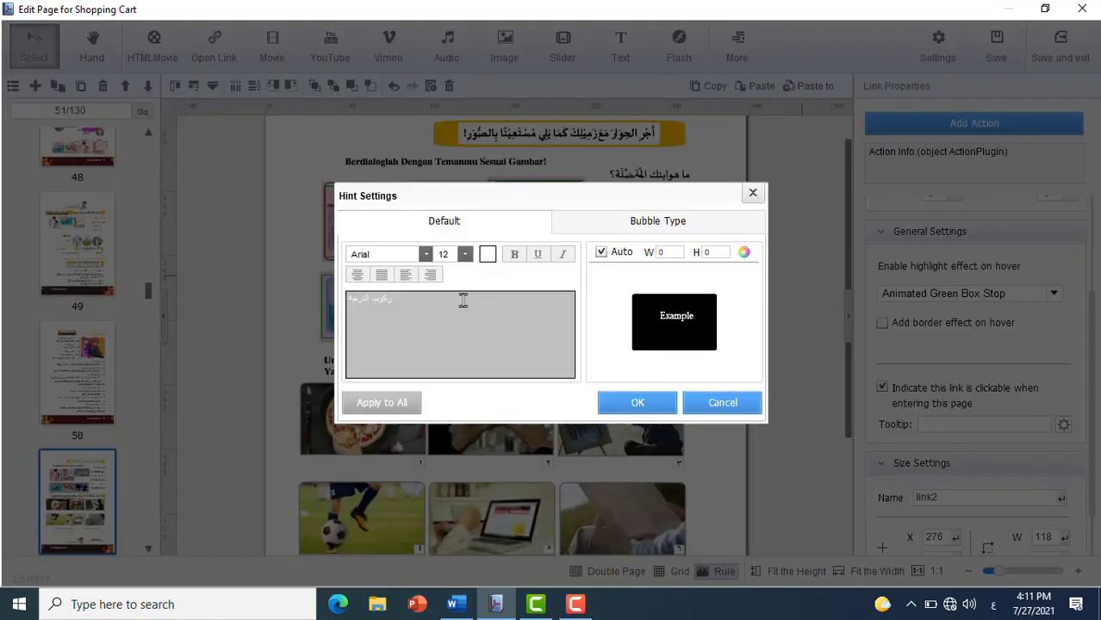
key(ctrl+a)
key(BackSpace)
text(الكرات)
click(648, 408)
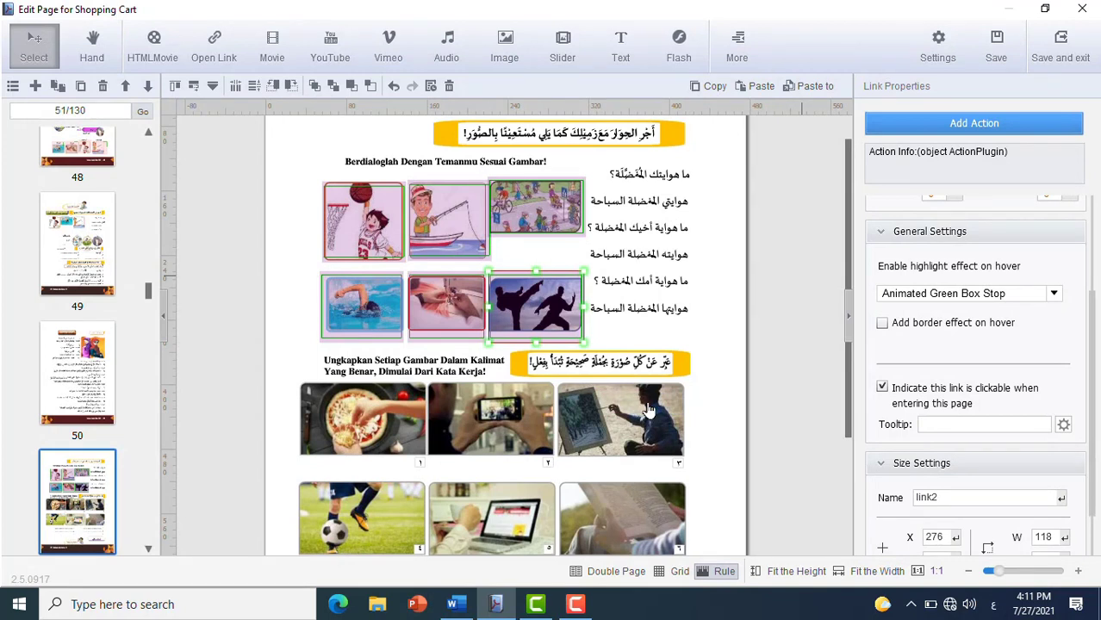
Step: Save and exit the page editor, and go to page 50 in the flipbook preview
click(1075, 51)
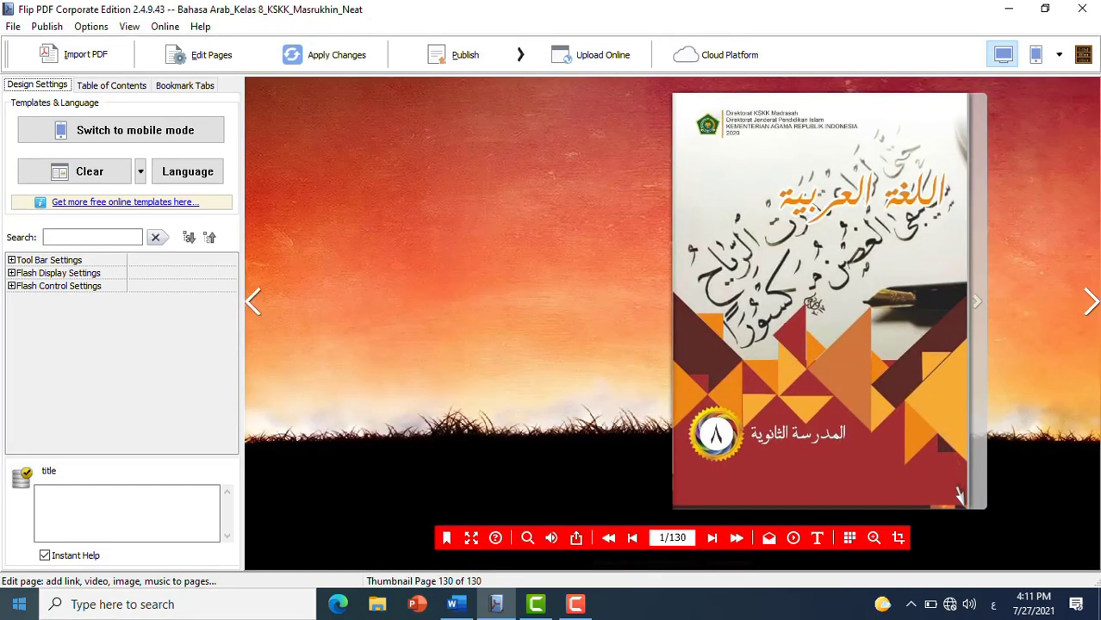
click(674, 538)
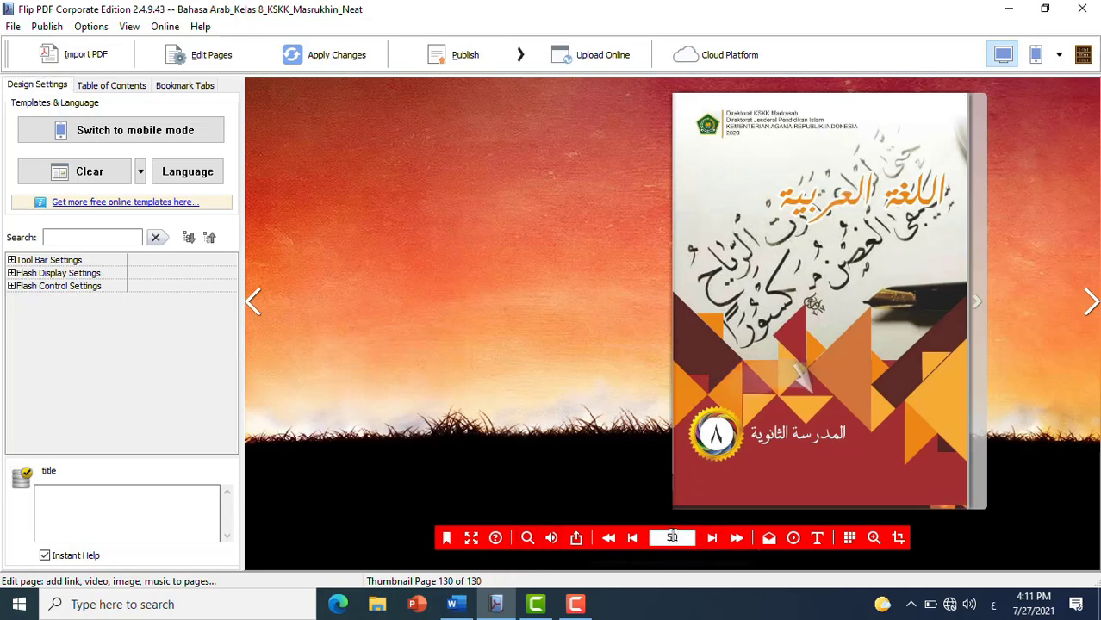
text(50)
key(Return)
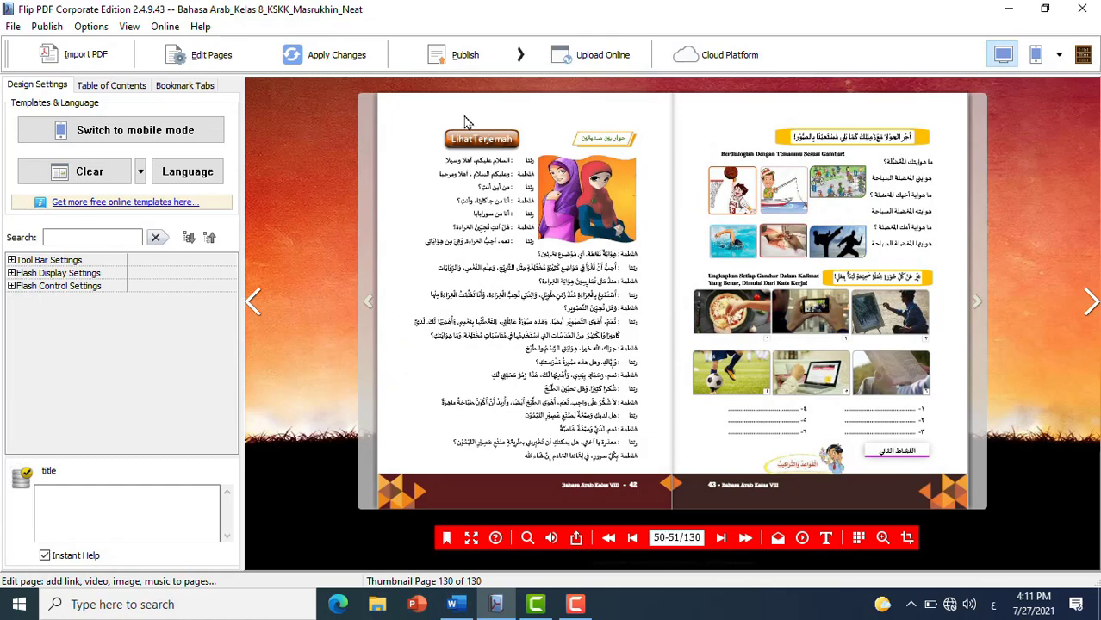
Step: Test the Lihat Terjemah button by viewing its Percakapan popup, moving it aside and closing it
click(481, 142)
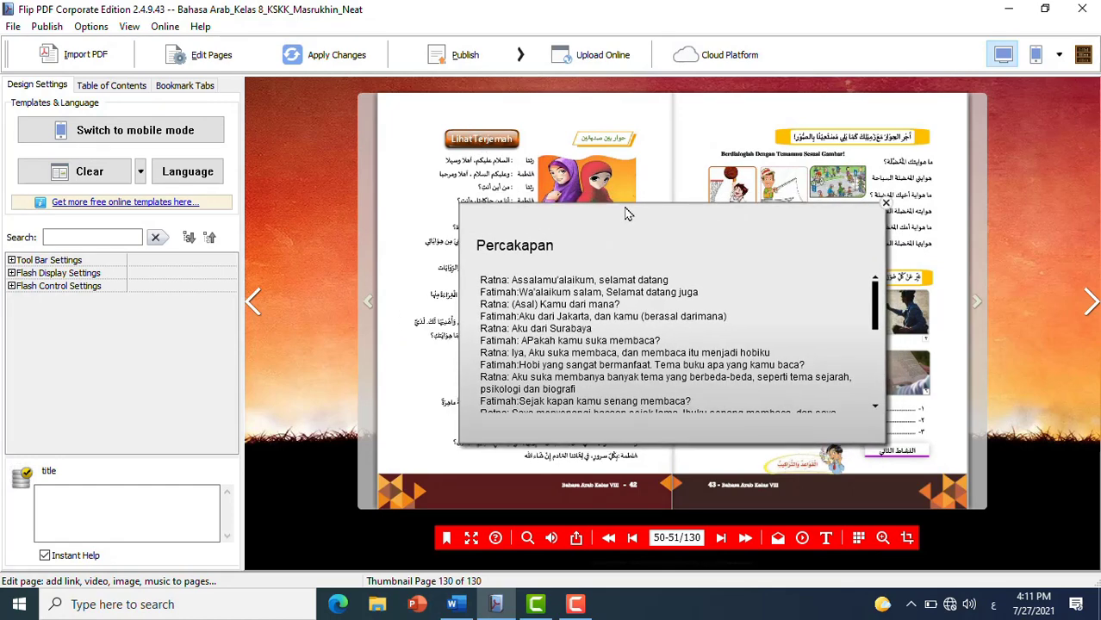
drag(627, 214, 784, 180)
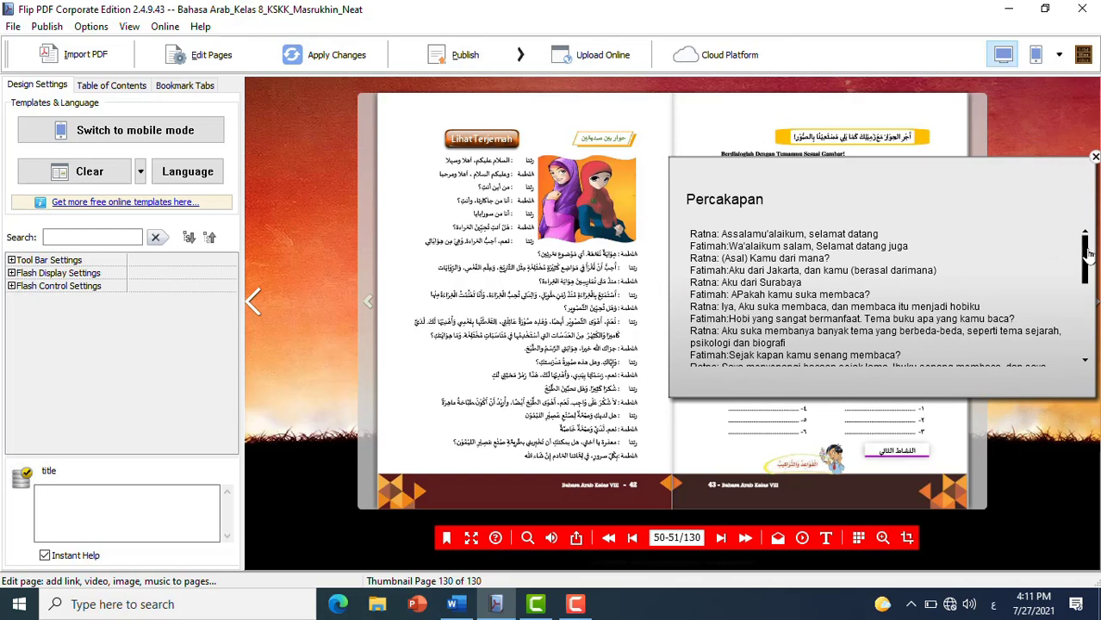
drag(1088, 254, 1082, 222)
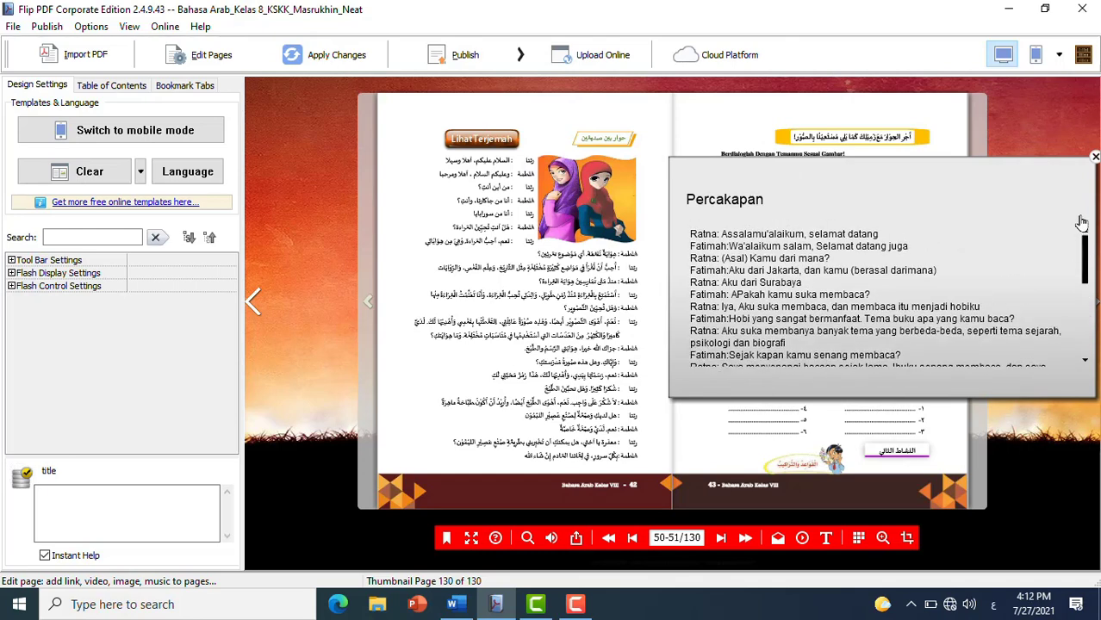
click(1094, 159)
Step: Preview the tooltips of the hobby pictures on page 51, including fishing, cycling, basketball, sewing and swimming
mouse_move(781, 197)
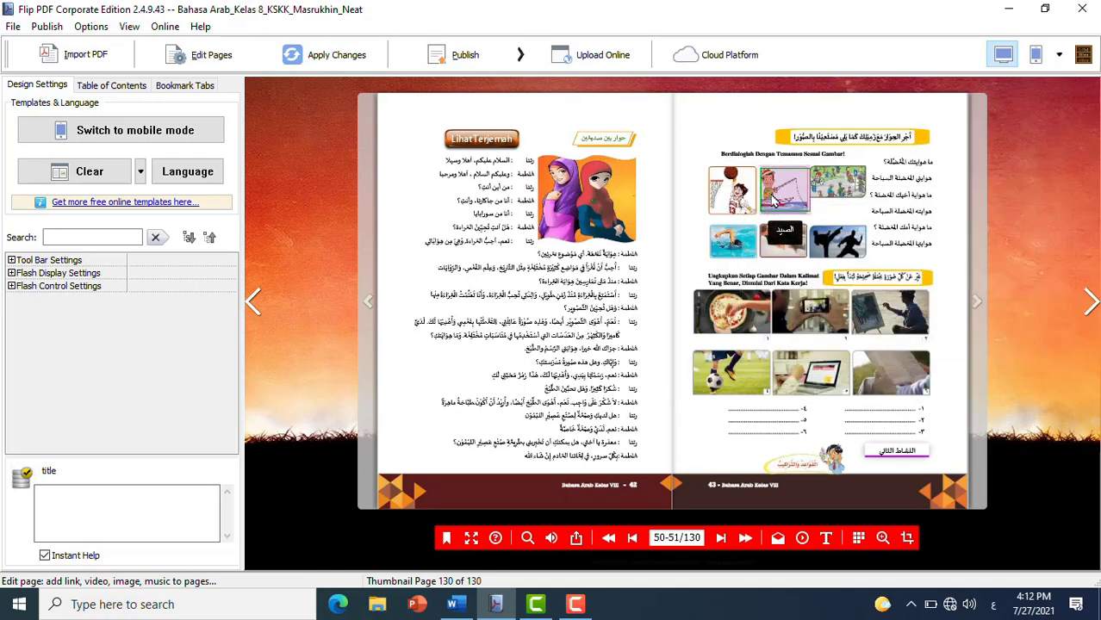
mouse_move(839, 179)
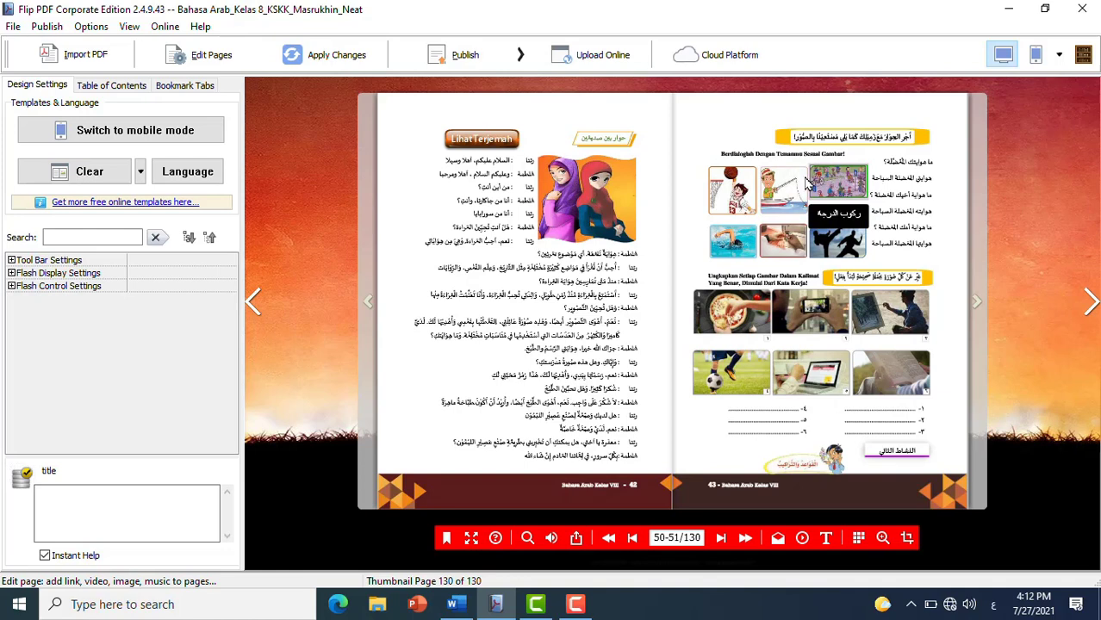
mouse_move(739, 195)
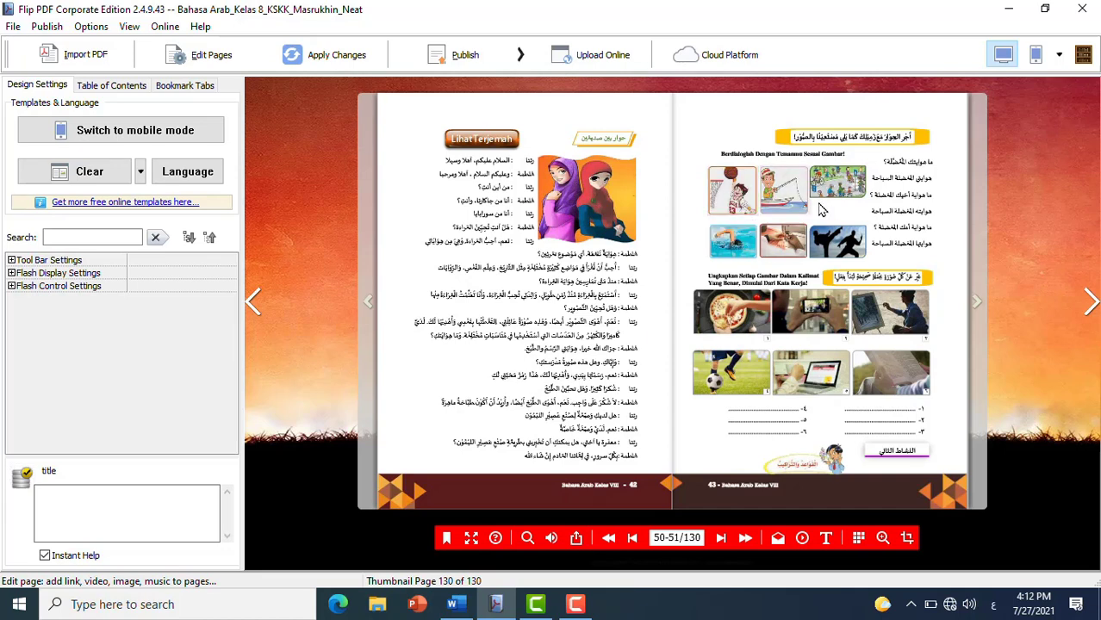
mouse_move(773, 258)
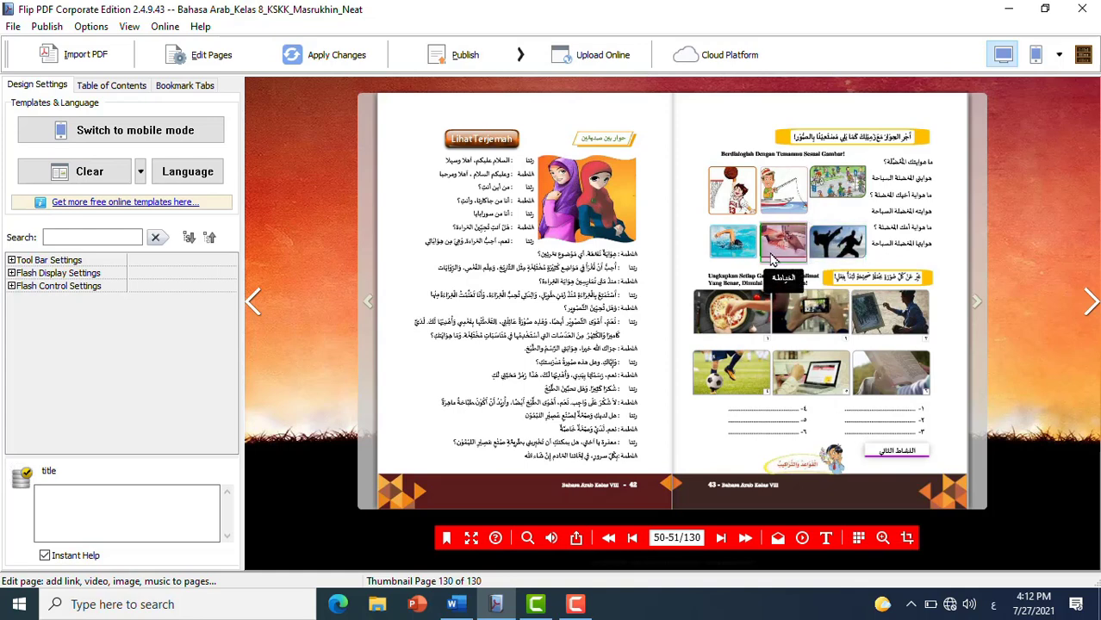
mouse_move(731, 260)
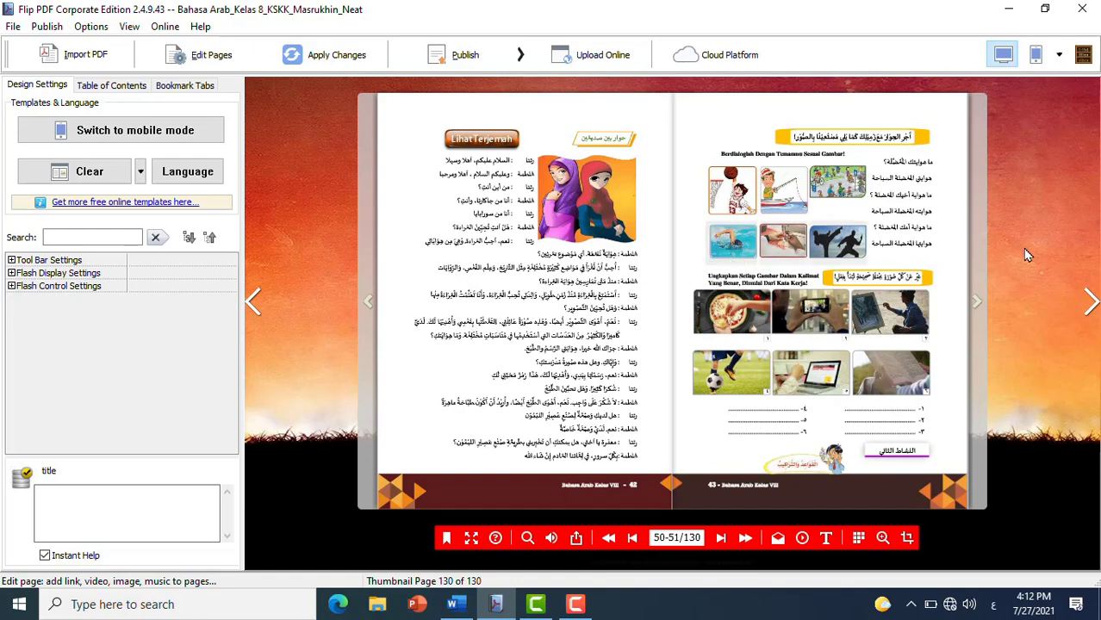
Step: Turn the flipbook preview forward to pages 56-57 and open page 56 for editing
click(1091, 303)
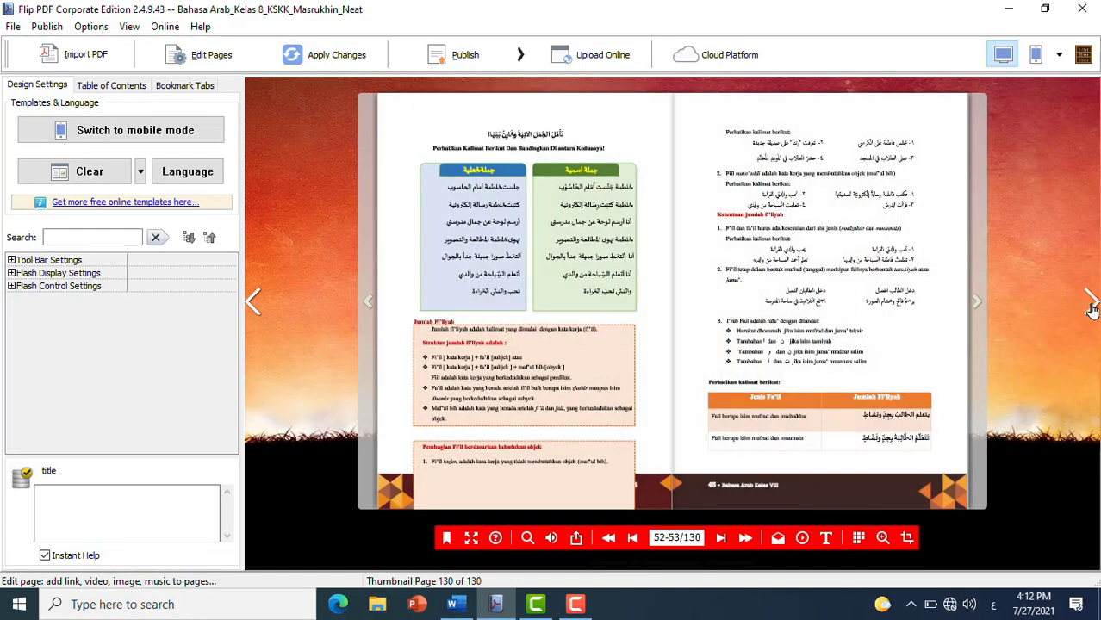
click(1091, 307)
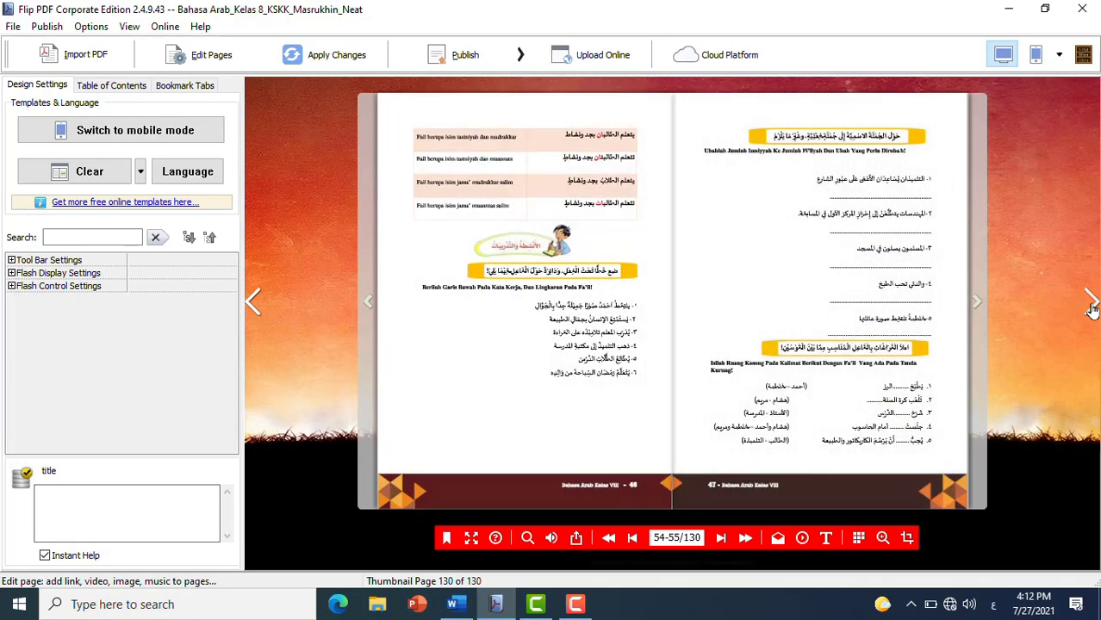
click(1091, 306)
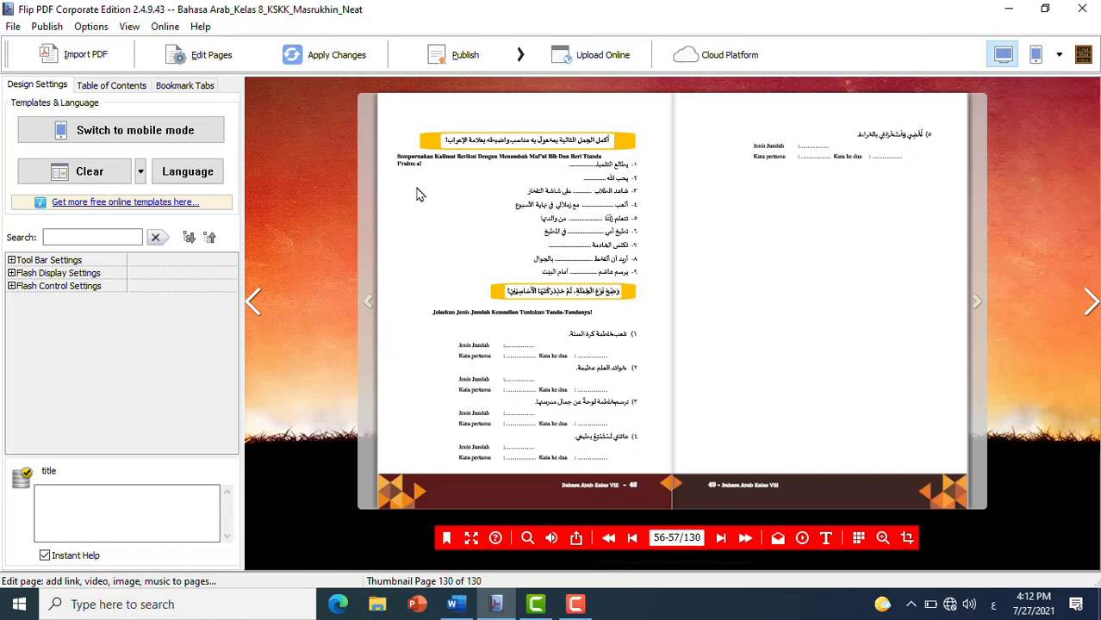
click(213, 56)
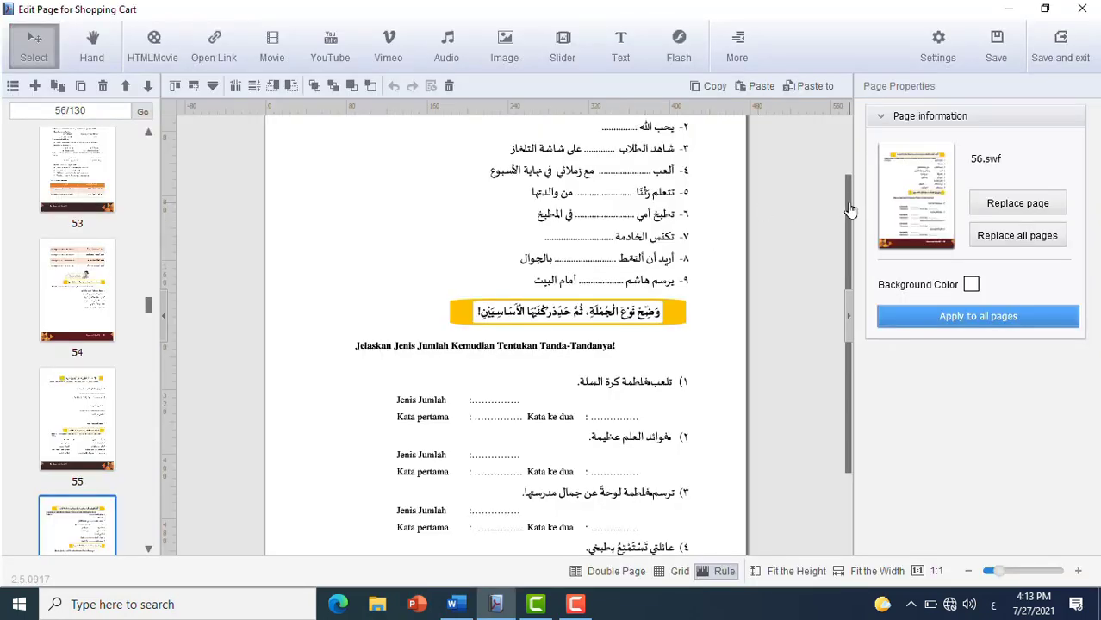
Step: Draw an image placeholder in the blank area beside the numbered fill-in sentences on page 56
drag(845, 211, 848, 158)
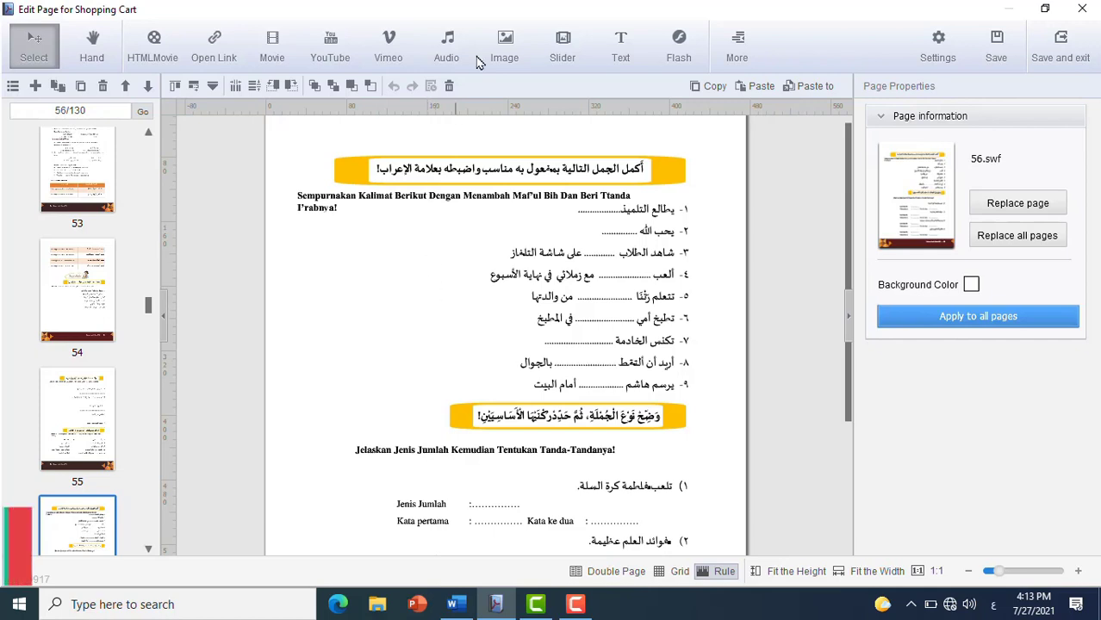
click(506, 41)
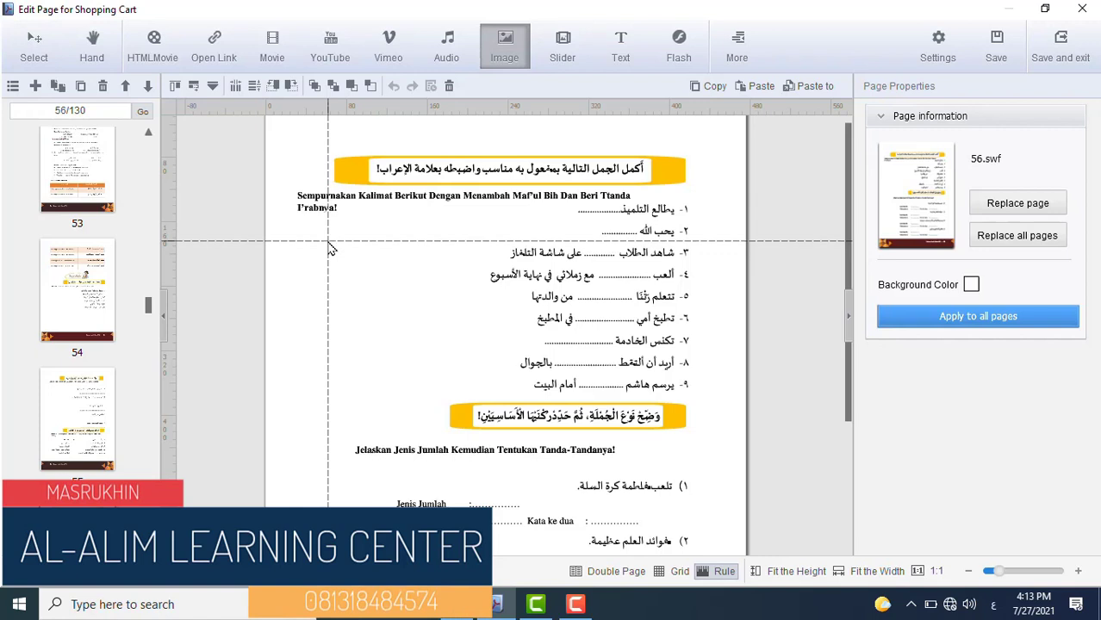
drag(329, 246, 440, 342)
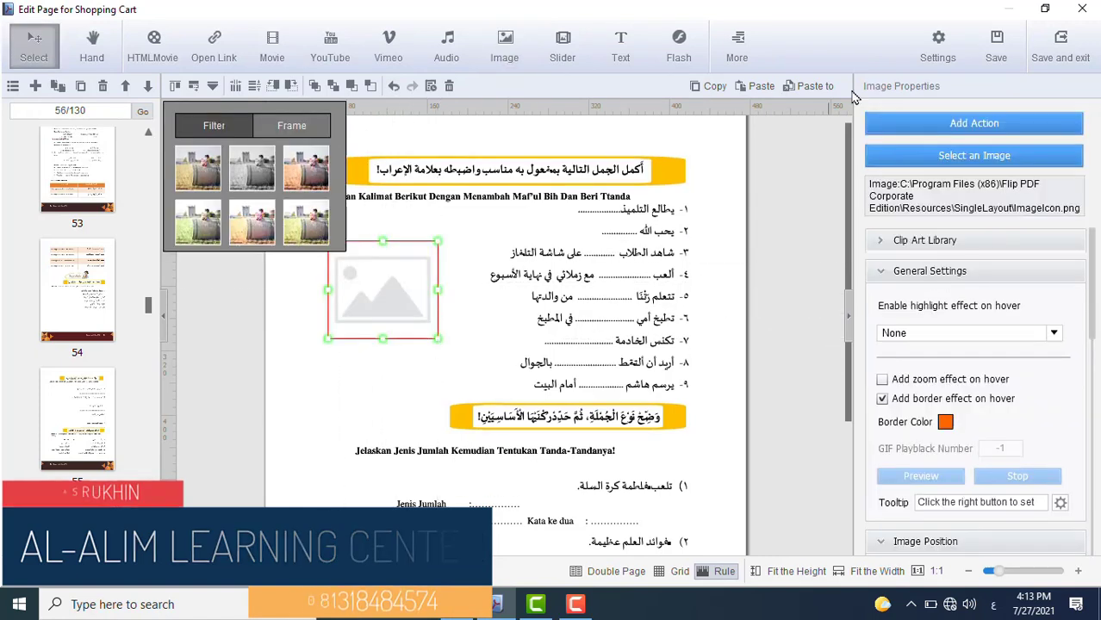
Step: Fill the image placeholder with character16.png from the project's image resources
click(955, 157)
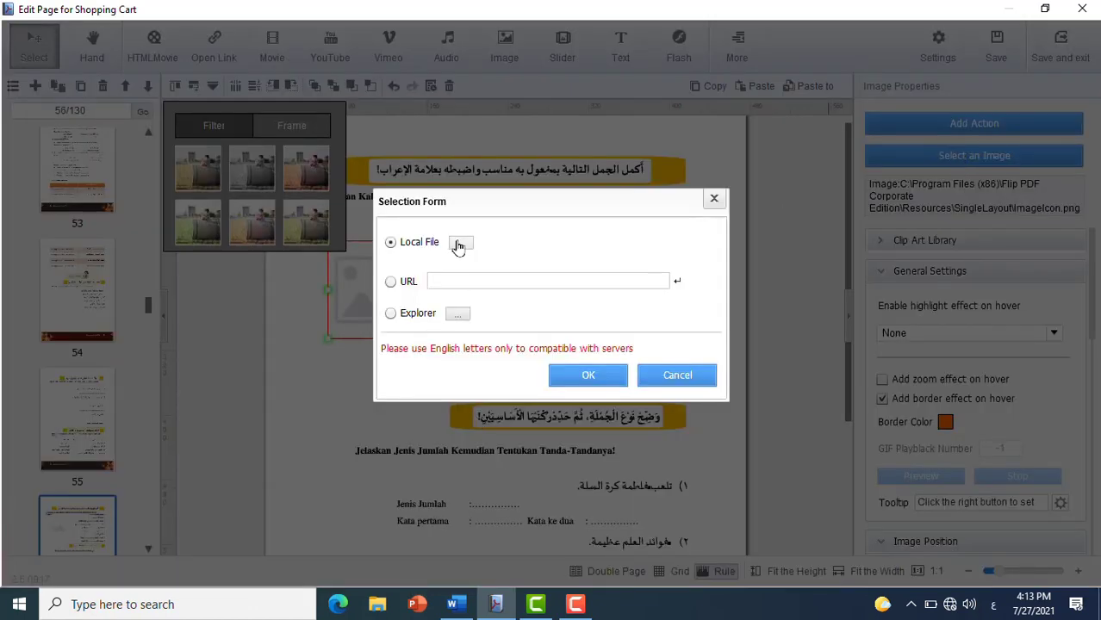
click(458, 315)
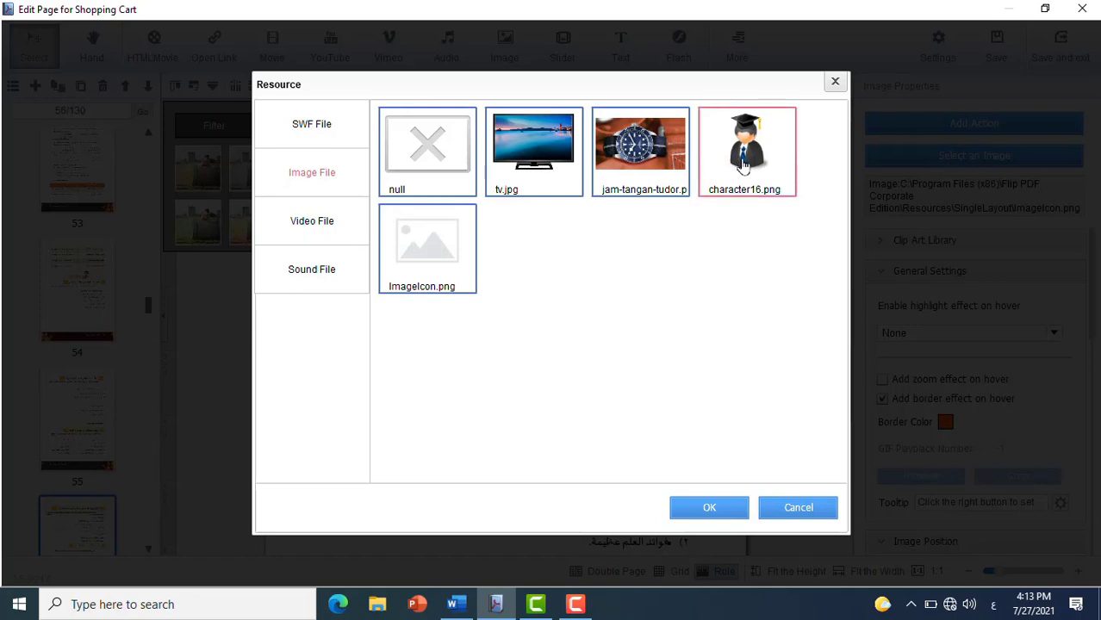
click(798, 511)
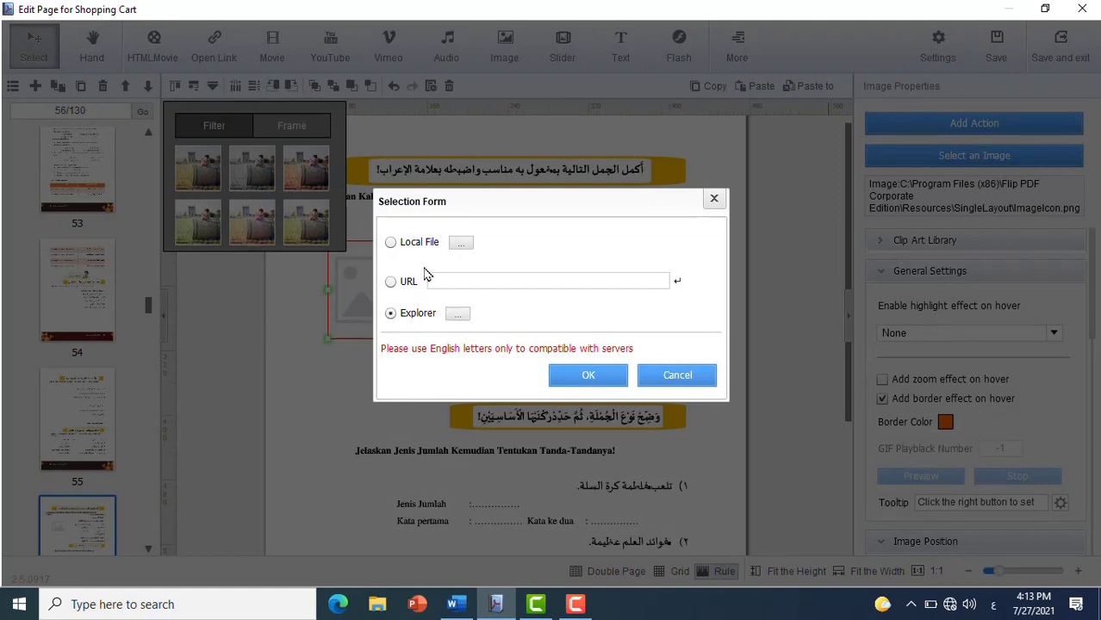
click(456, 315)
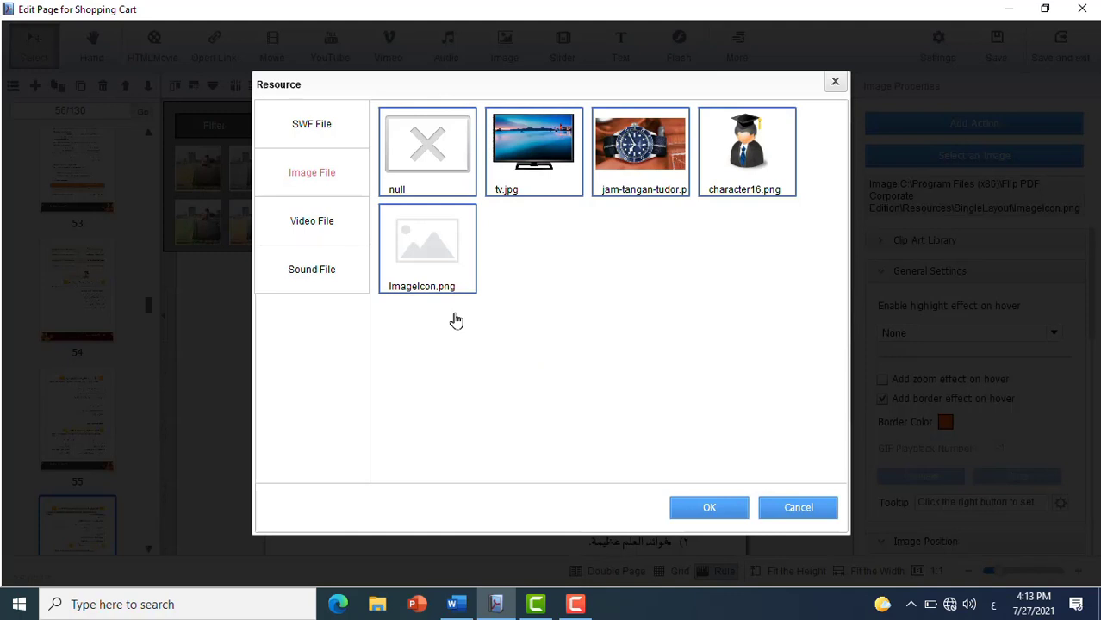
click(764, 166)
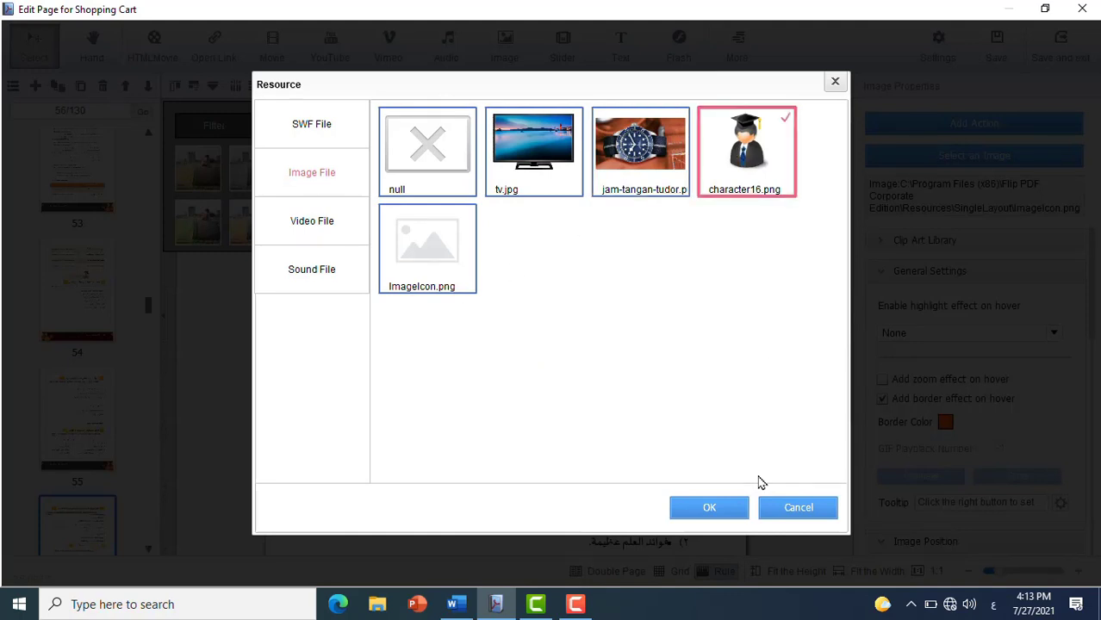
click(712, 508)
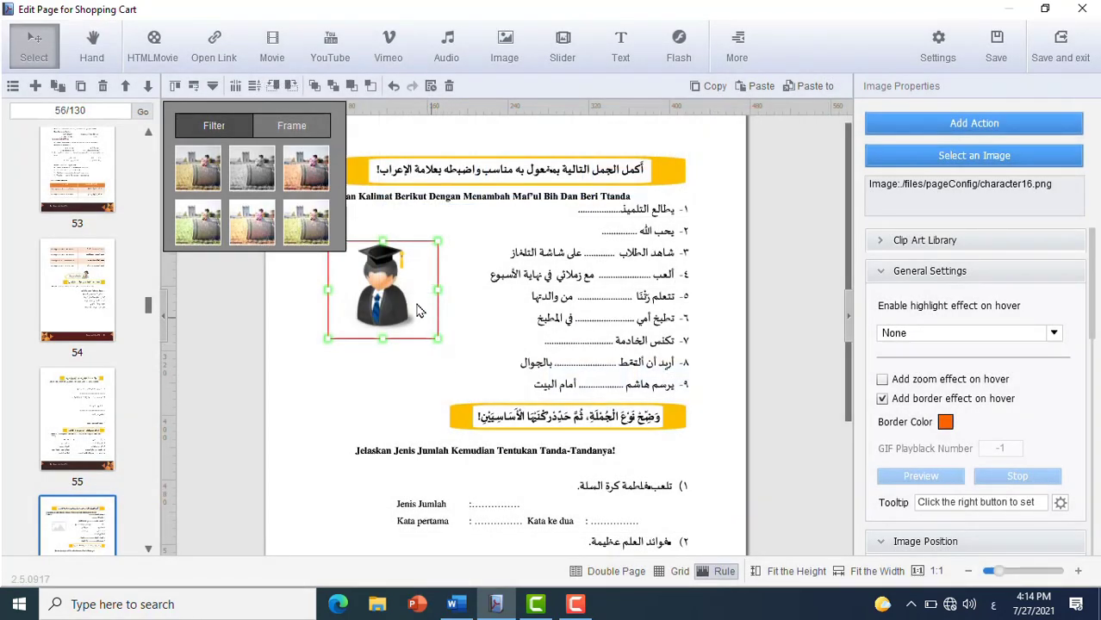
Step: Shift the graduate image slightly down and draw a text button about 111 by 36 above it
drag(388, 293, 389, 312)
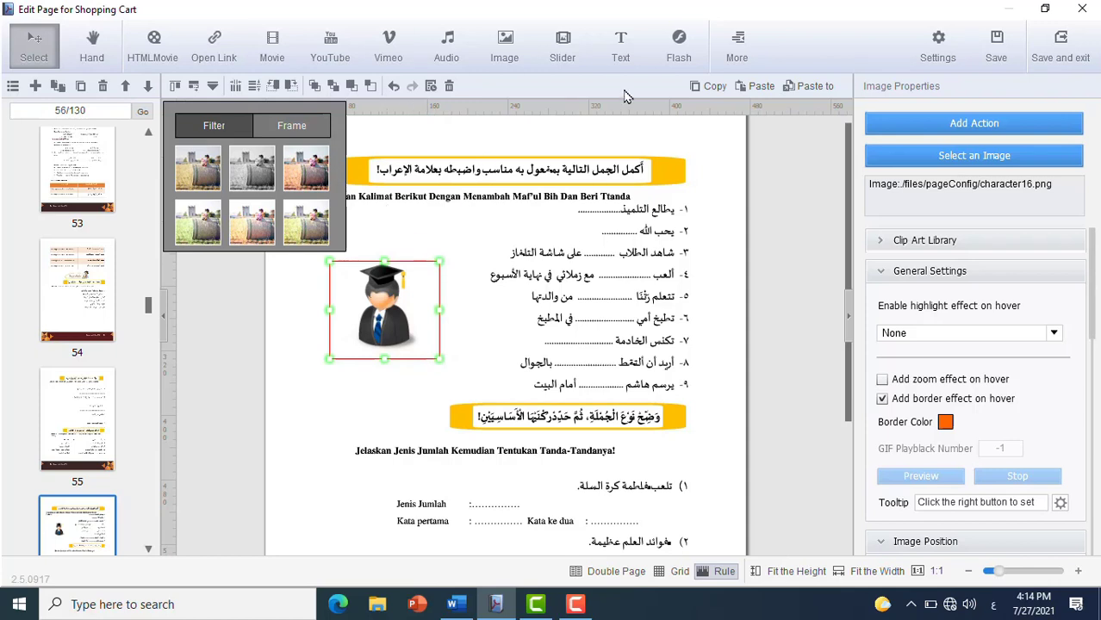
click(733, 48)
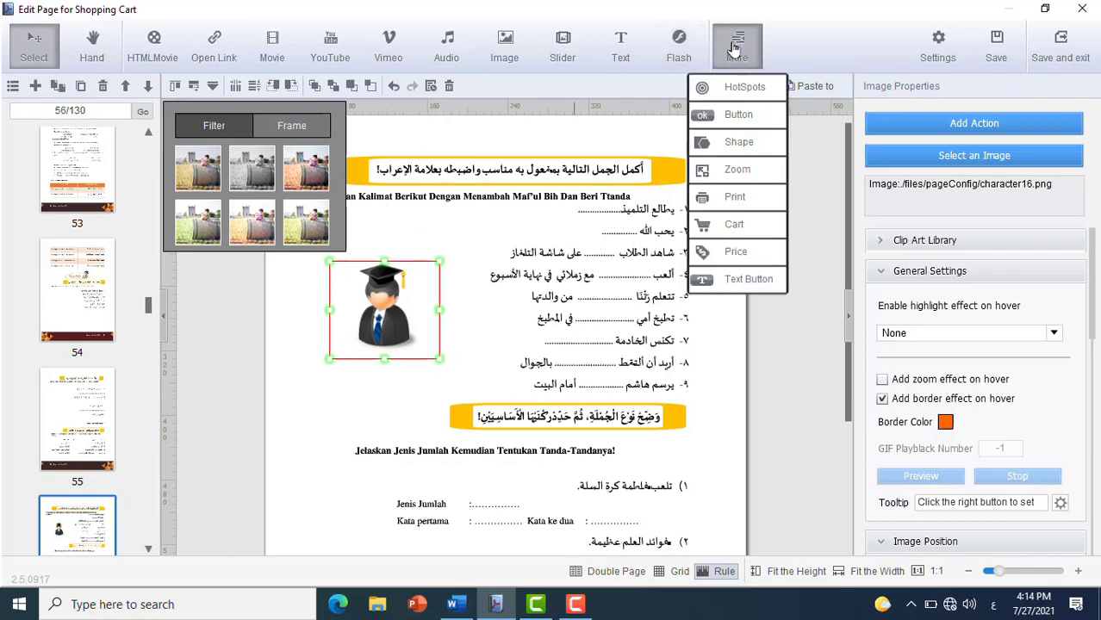
click(737, 281)
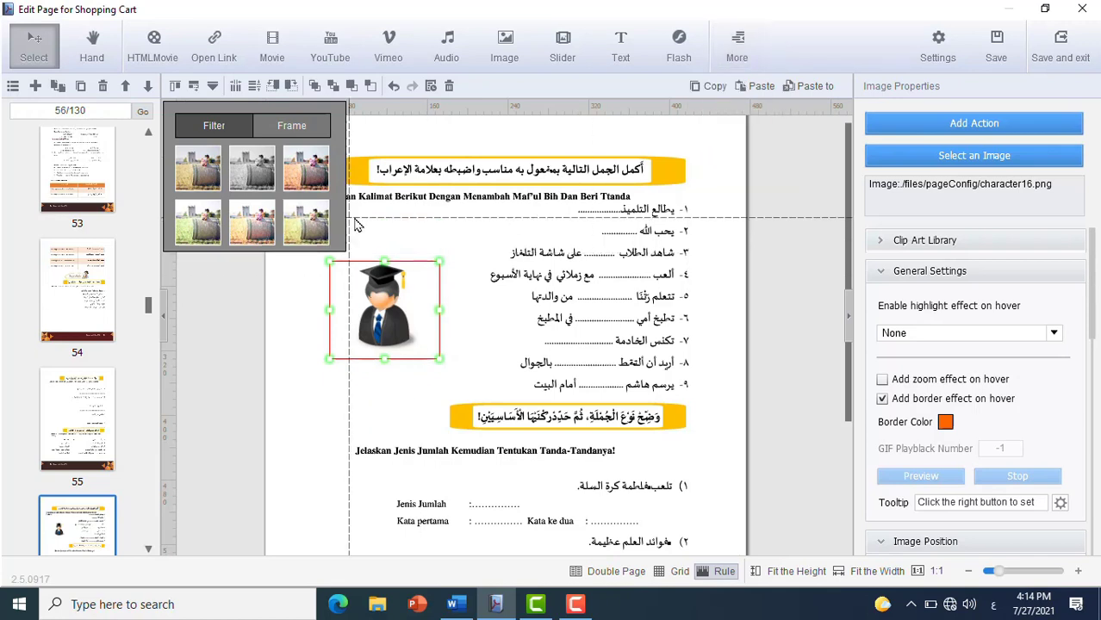
click(454, 250)
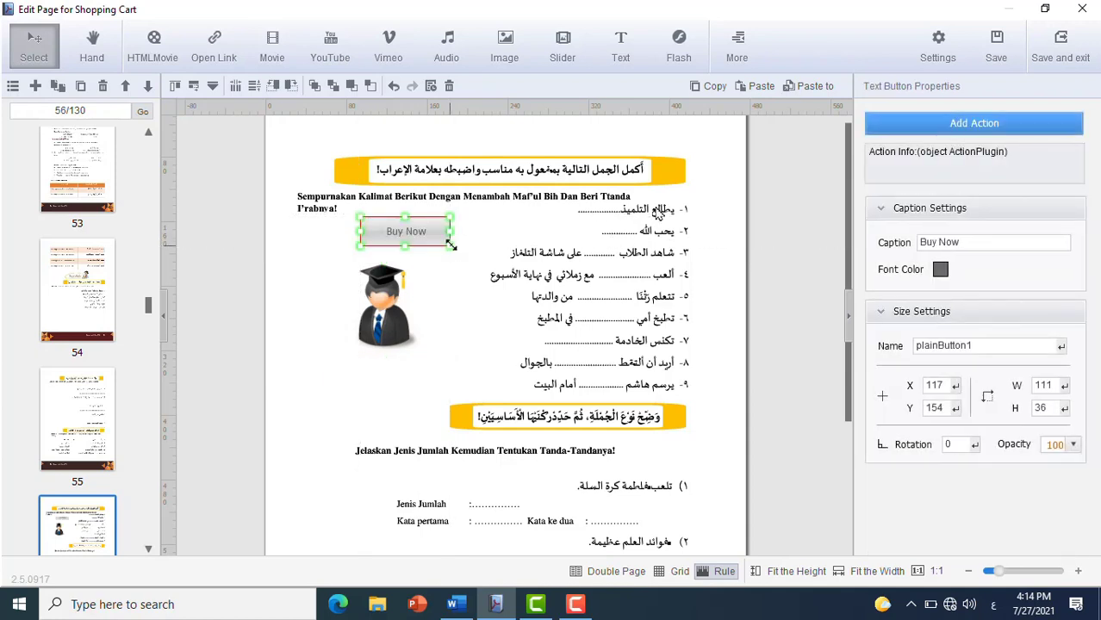
Step: Caption the text button KLIK ICON and move it to about X 94, Y 162, centred above the graduate image
click(974, 239)
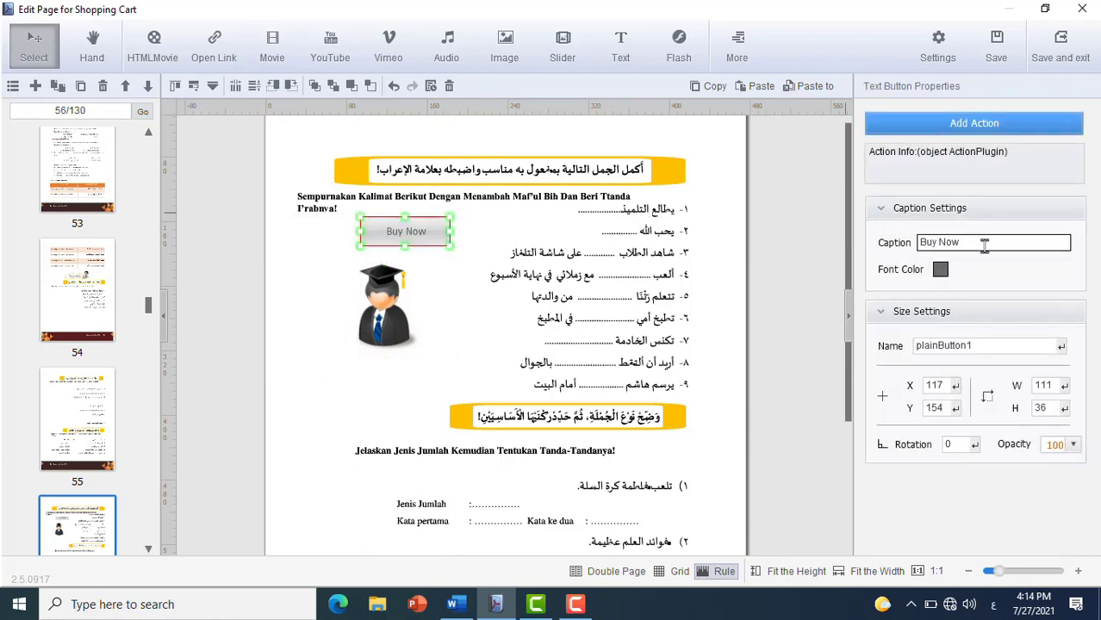
key(ctrl+a)
text(،/÷،)
key(ctrl+a)
key(alt+shift)
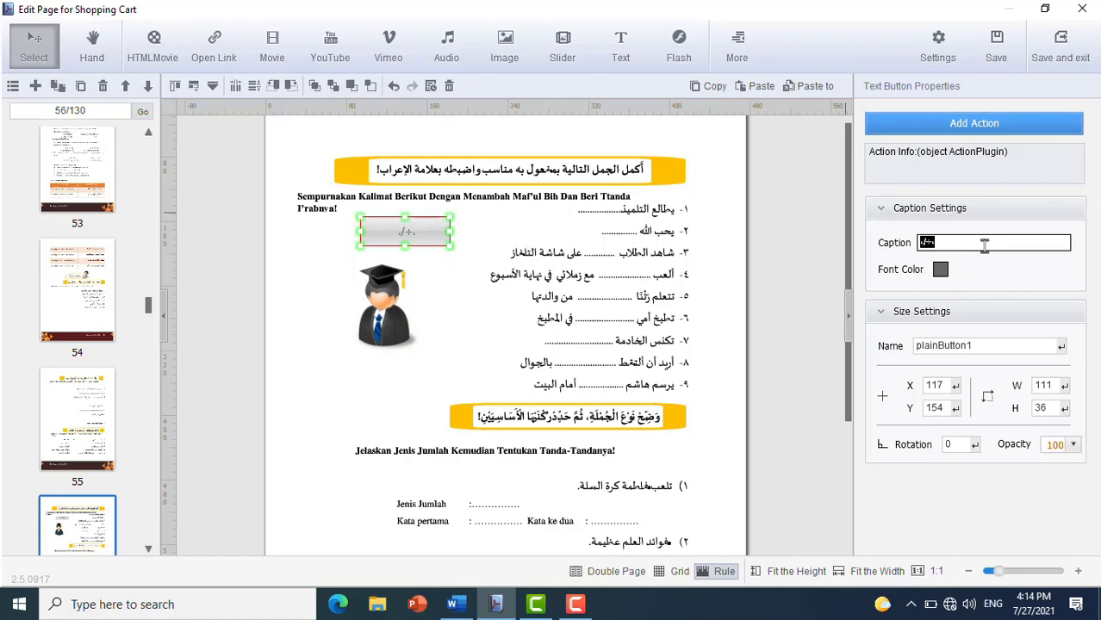
text(KLIK ICON)
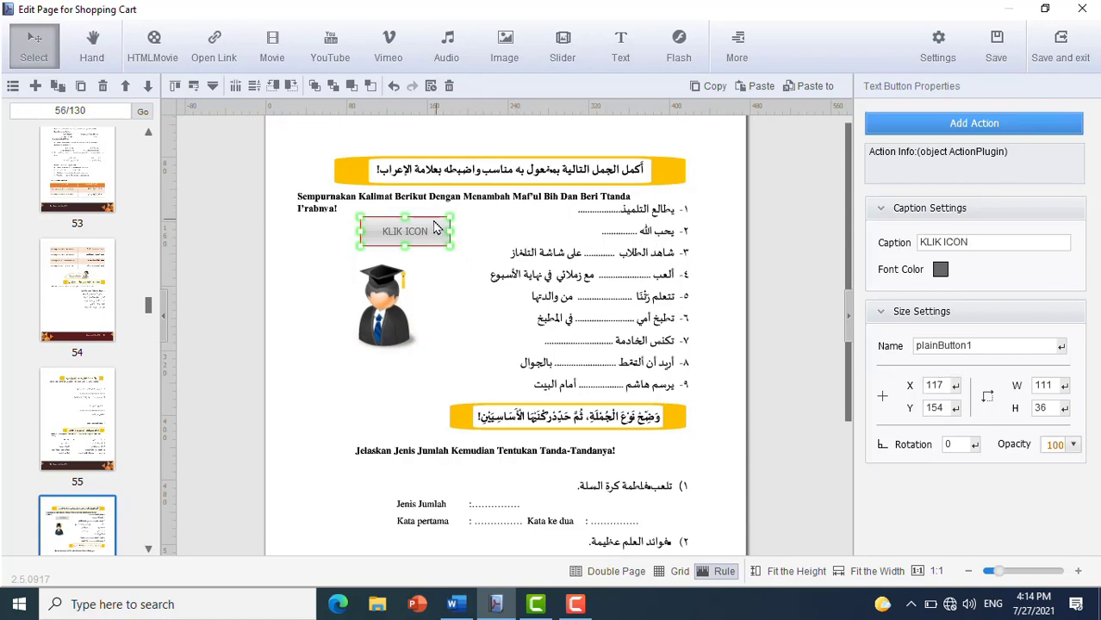
mouse_move(436, 228)
mouse_down()
mouse_move(405, 229)
mouse_move(415, 228)
mouse_up()
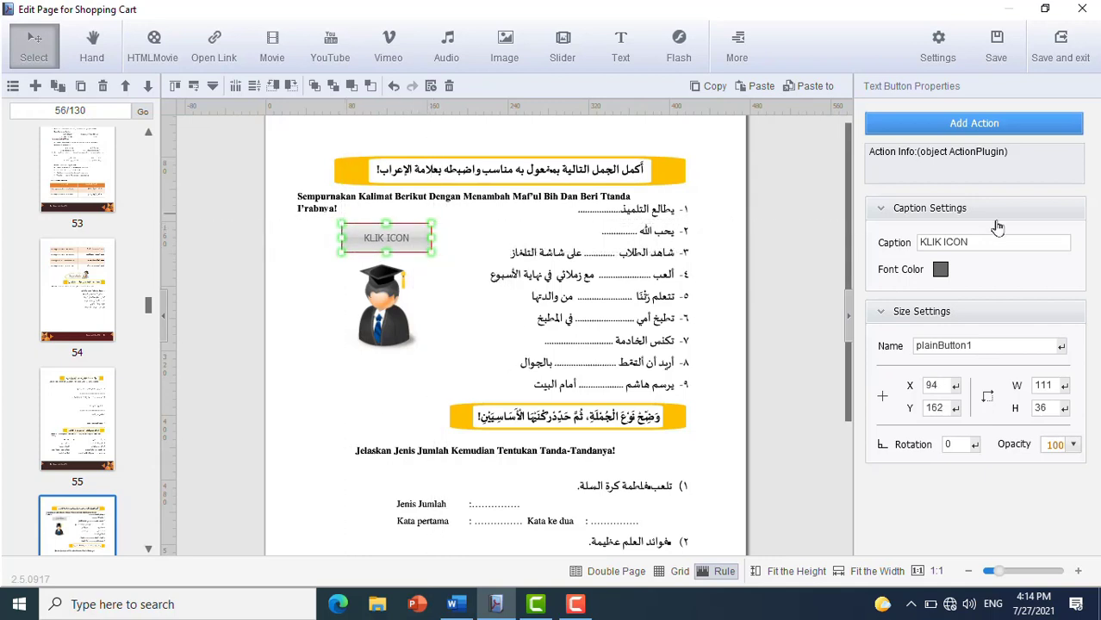
Step: Try to set the caption font colour of the KLIK ICON button to magenta
click(941, 270)
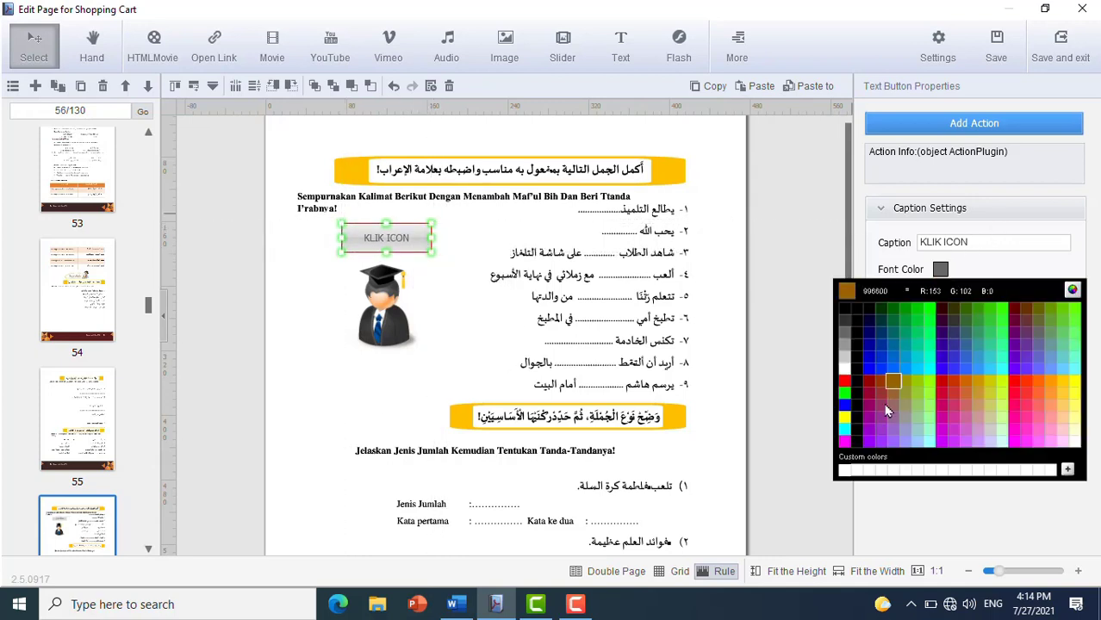
click(845, 443)
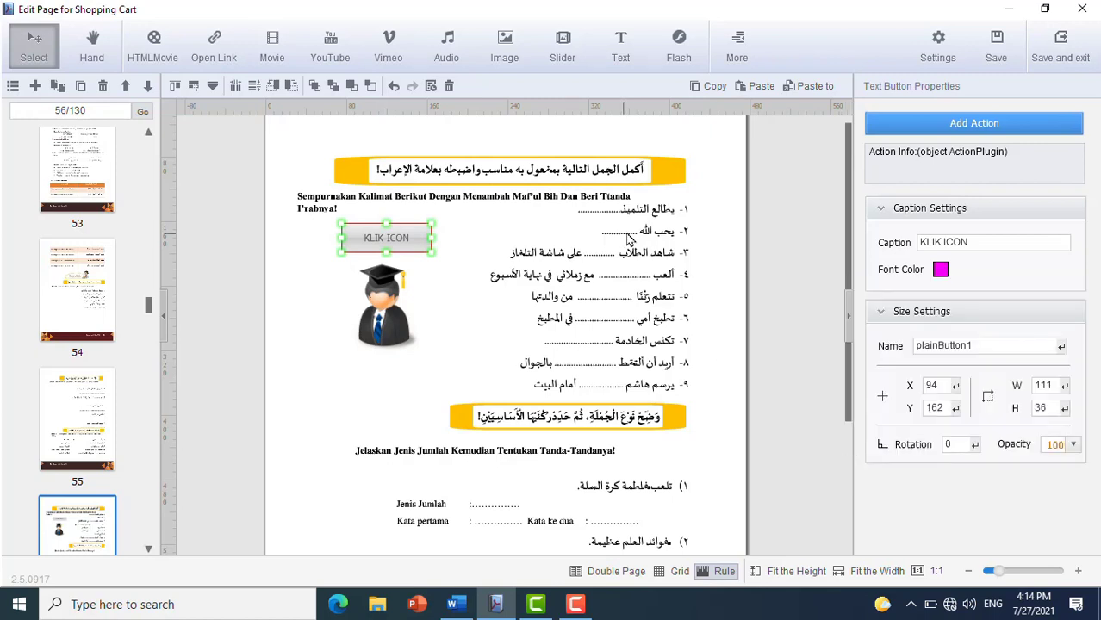
click(783, 238)
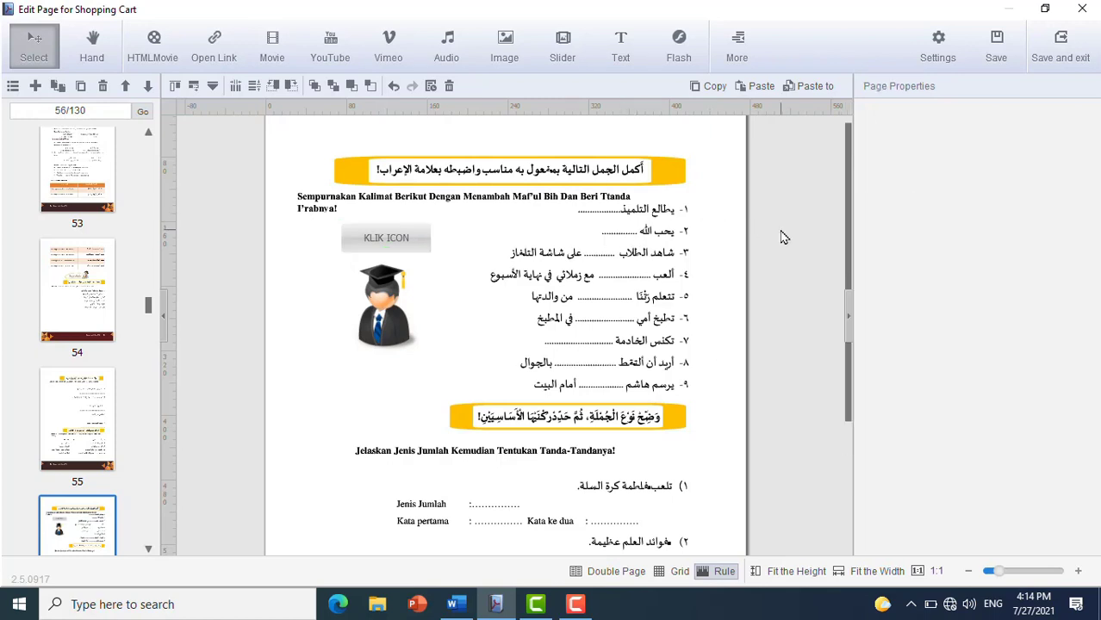
click(394, 246)
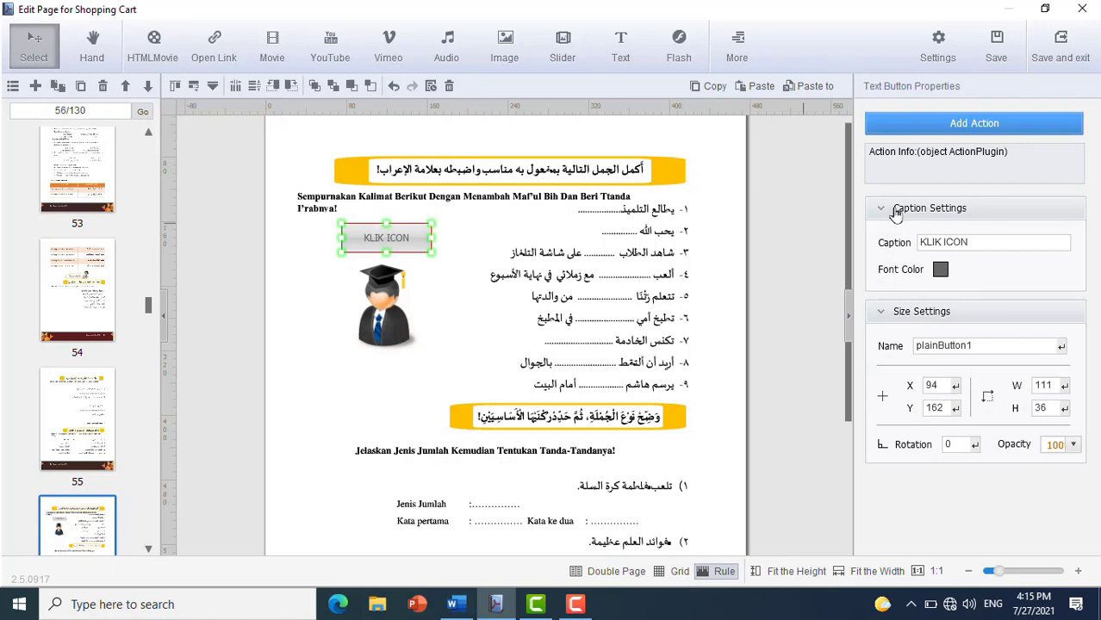
Step: Add a Mouse Down action of type Open Quiz to the graduate image
click(380, 293)
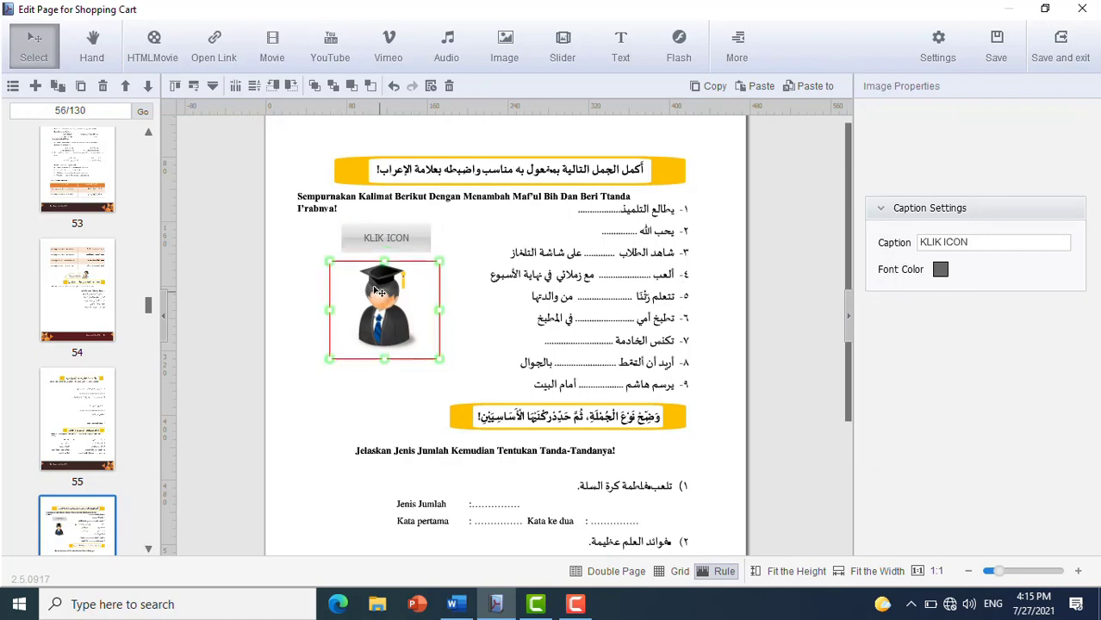
drag(380, 293, 371, 295)
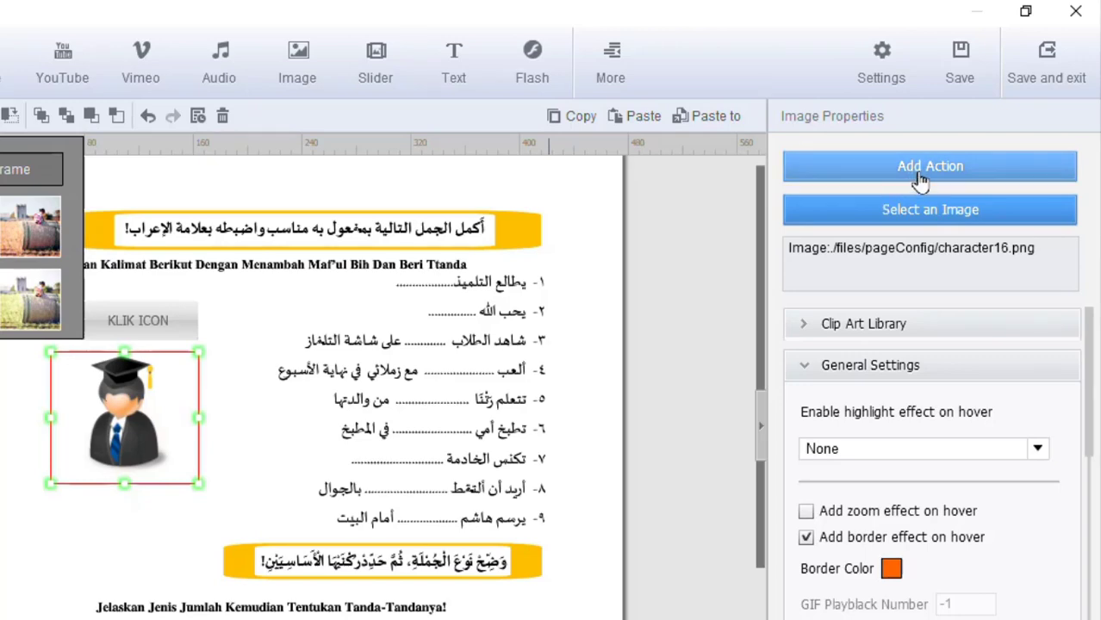
click(921, 179)
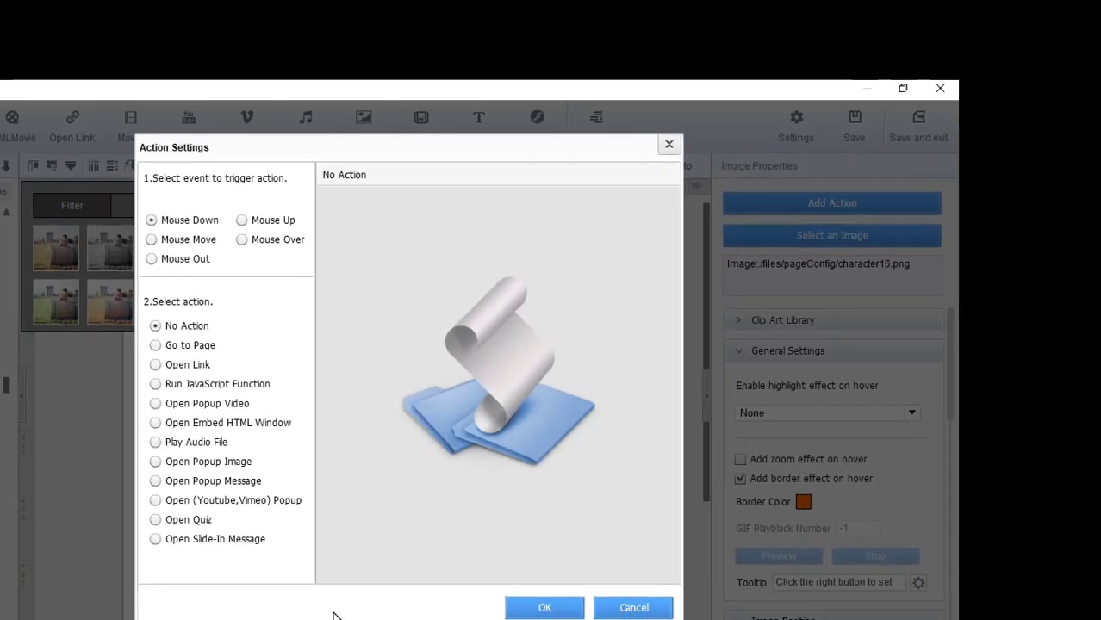
click(160, 522)
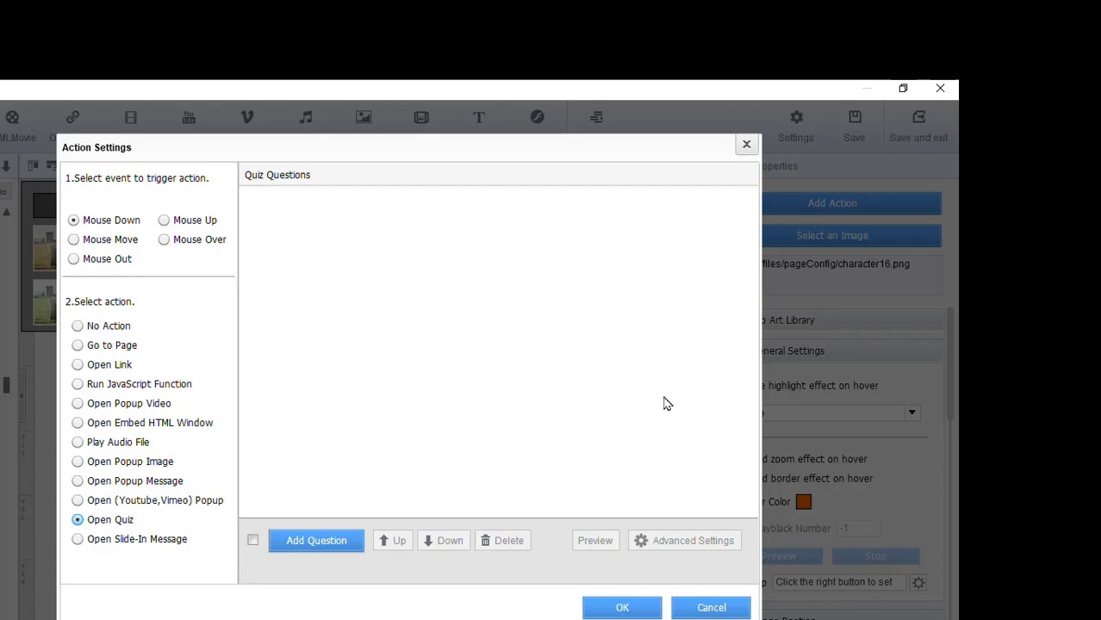
Step: Enter "Lihat pada gambar" as the title in the quiz's advanced settings
click(687, 543)
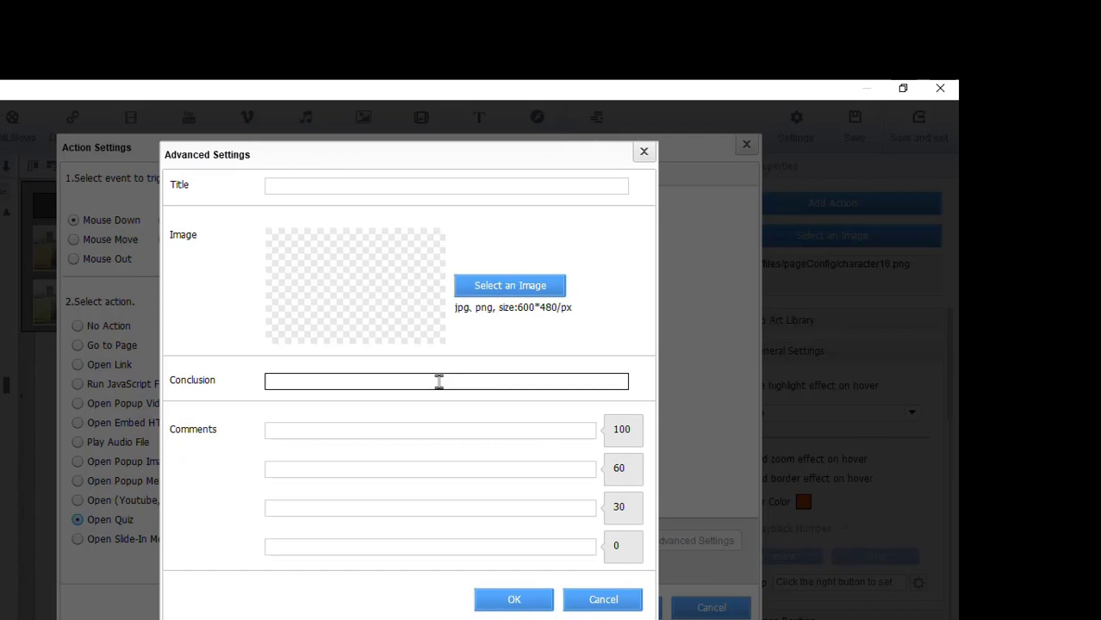
click(325, 189)
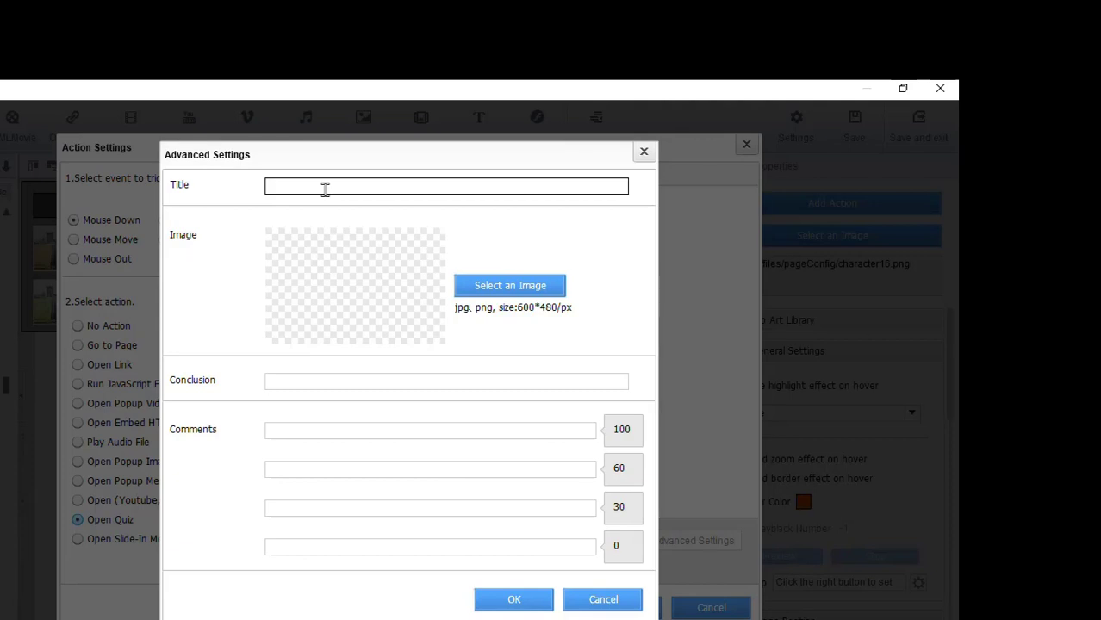
text(LIHAT)
key(ctrl+a)
click(324, 189)
key(ctrl+a)
text(Lihat pada gamb)
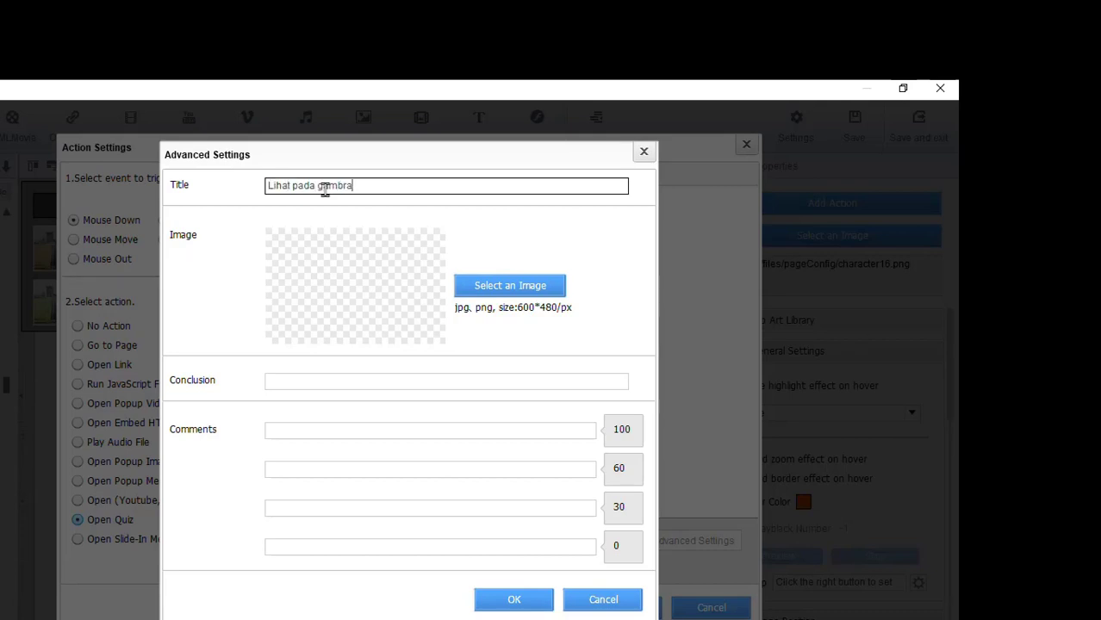
text(ra)
double_click(325, 191)
click(324, 189)
key(Right)
key(Right)
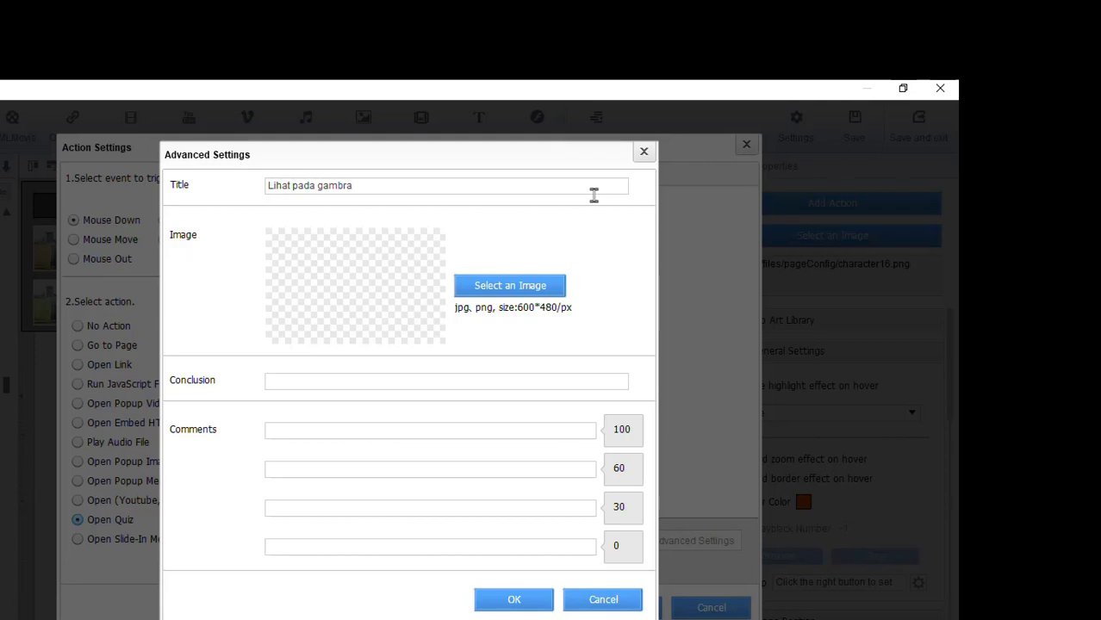
text(a)
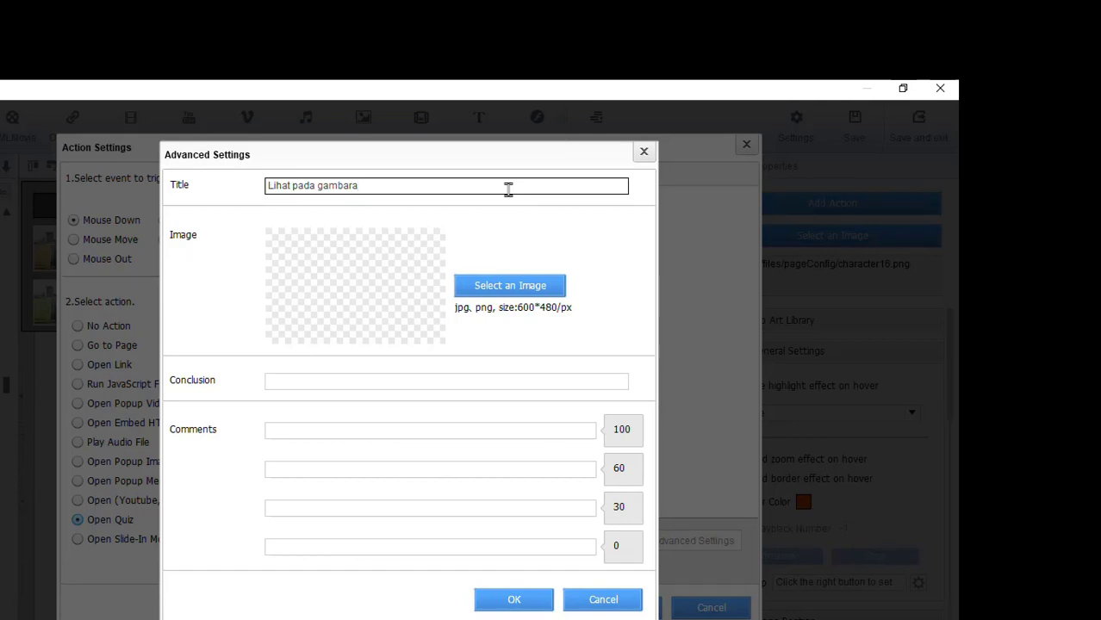
key(BackSpace)
Step: Set the quiz image to the local picture 4 of the chef from the Media_intraktif folder
click(512, 293)
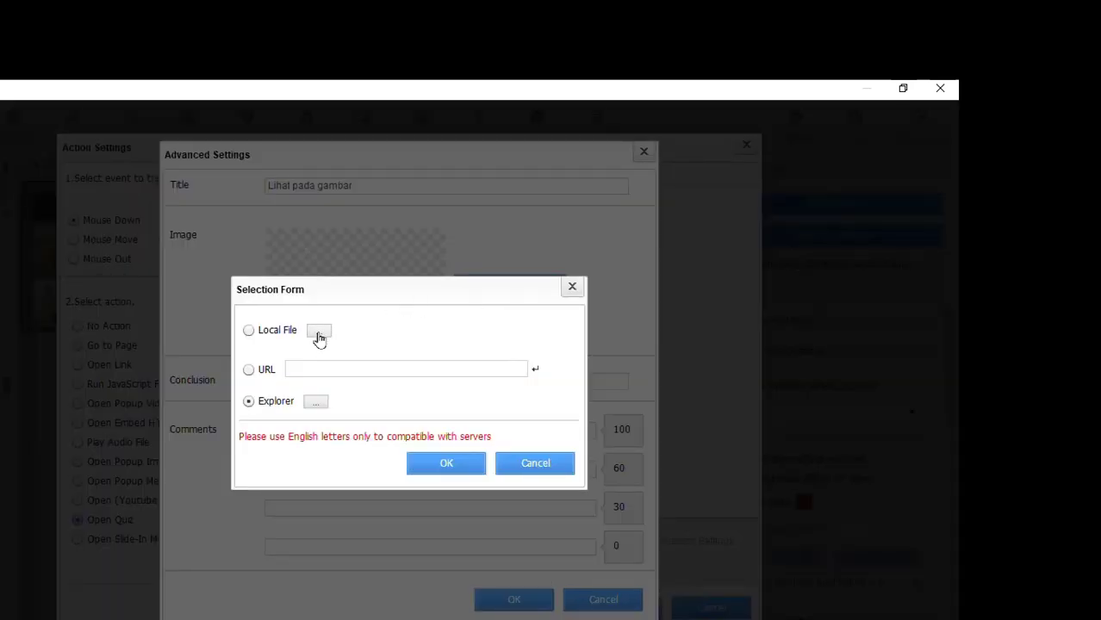
click(319, 336)
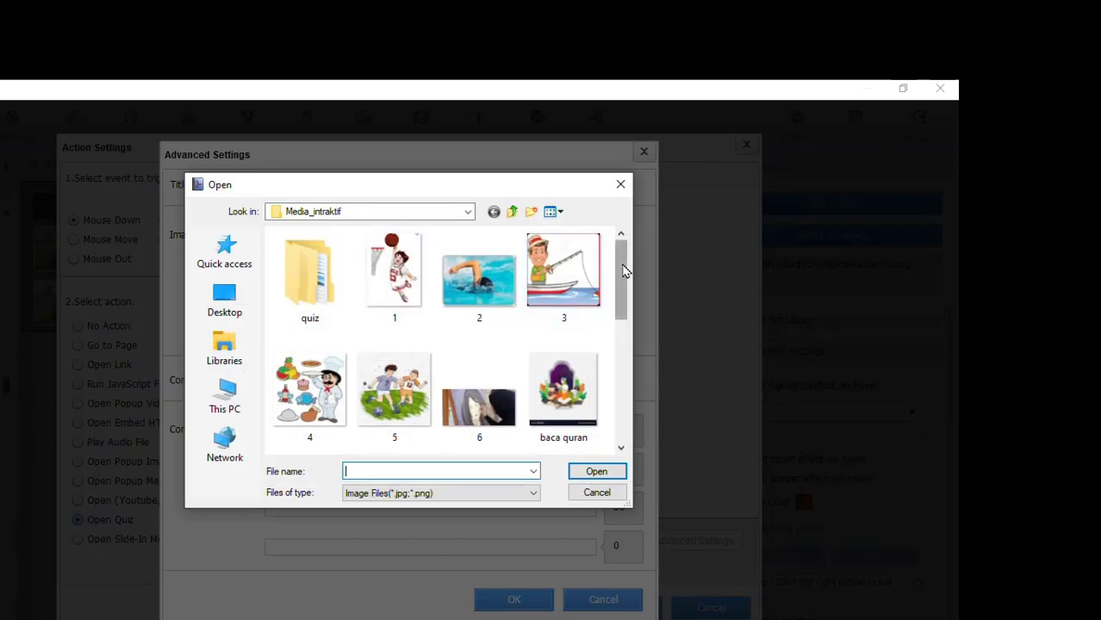
drag(620, 274, 601, 294)
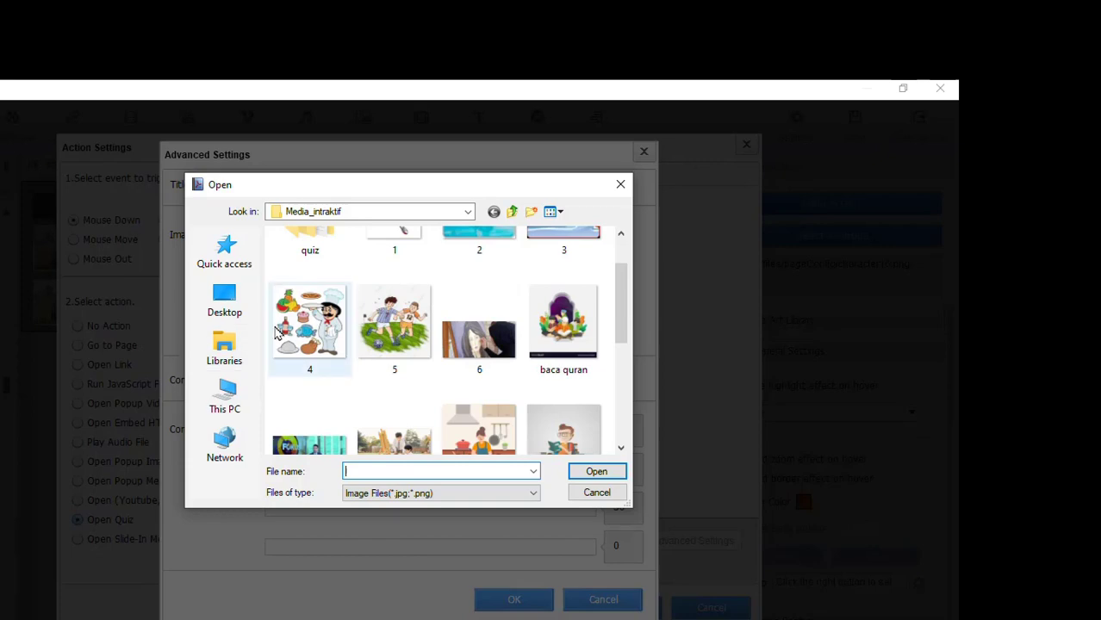
double_click(308, 320)
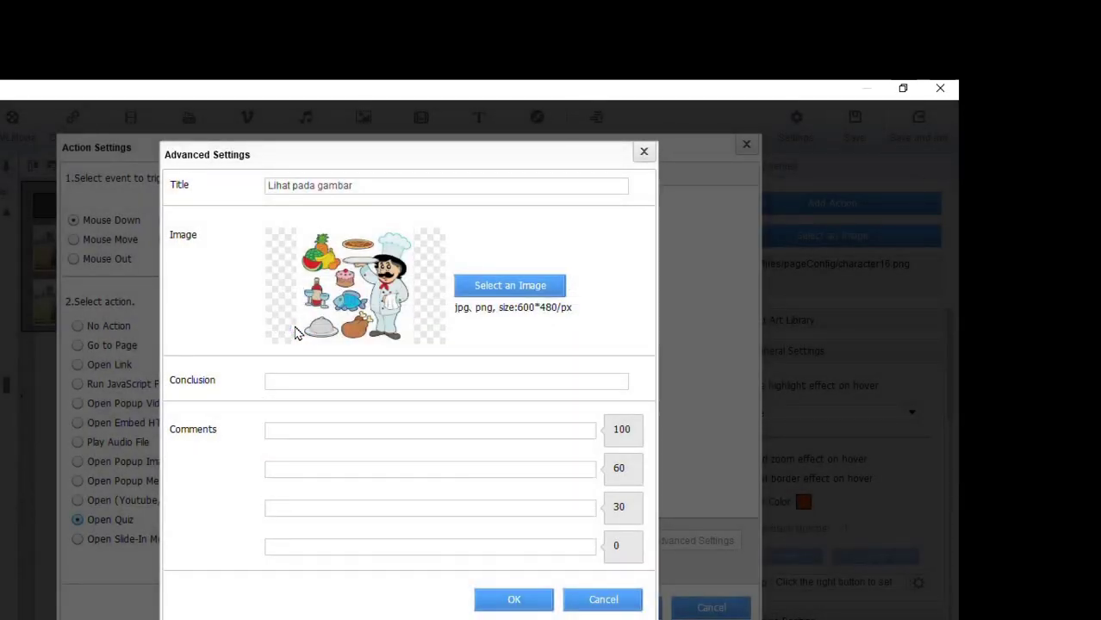
Step: Replace the quiz image with the memasak picture from the Media_intraktif folder
click(505, 292)
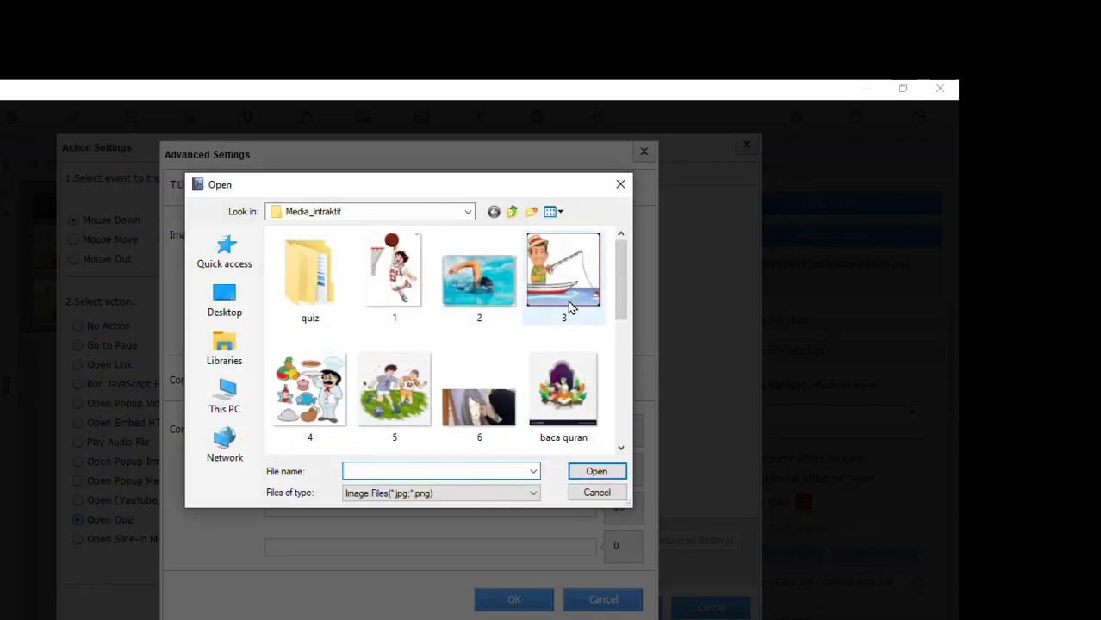
drag(625, 268, 621, 315)
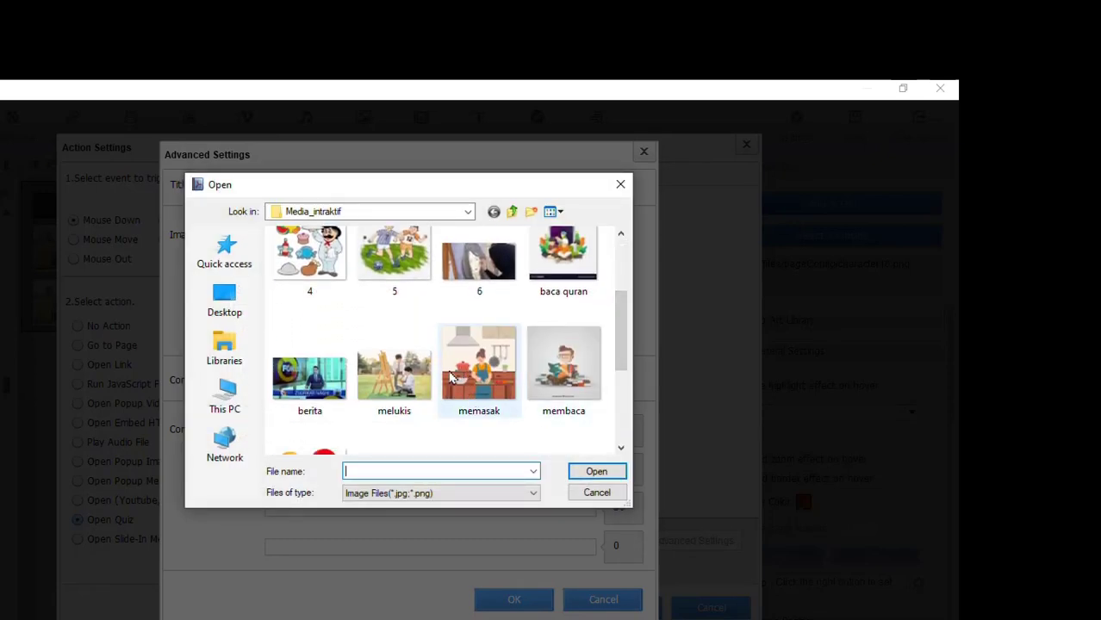
double_click(478, 371)
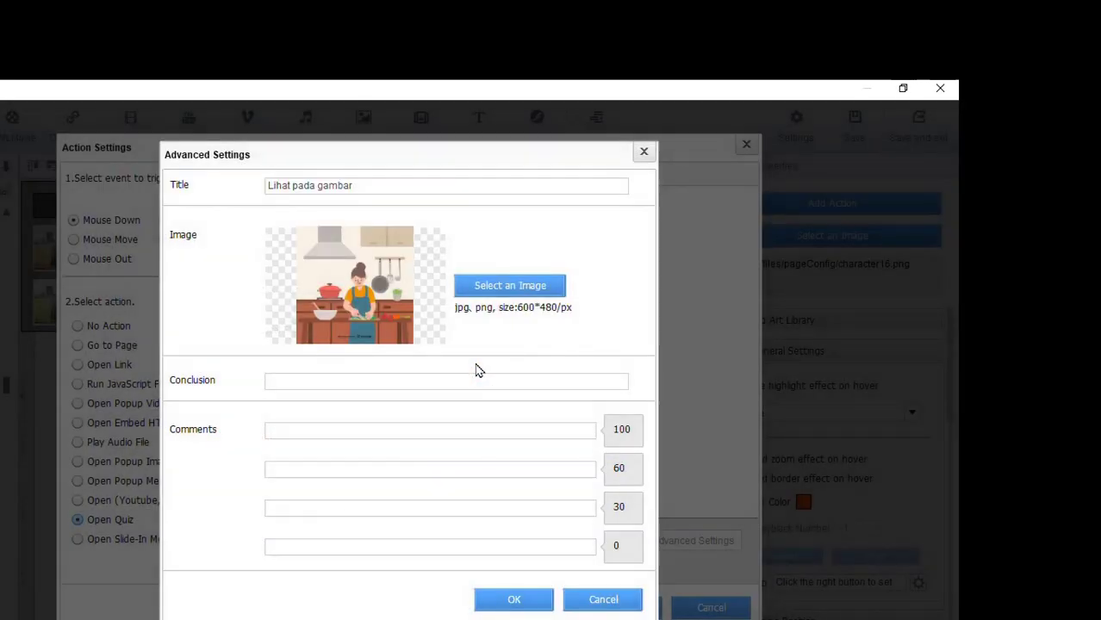
Step: Enter "Ananda Hebat .. pertahankan" as the quiz comment for a score of 100
click(312, 507)
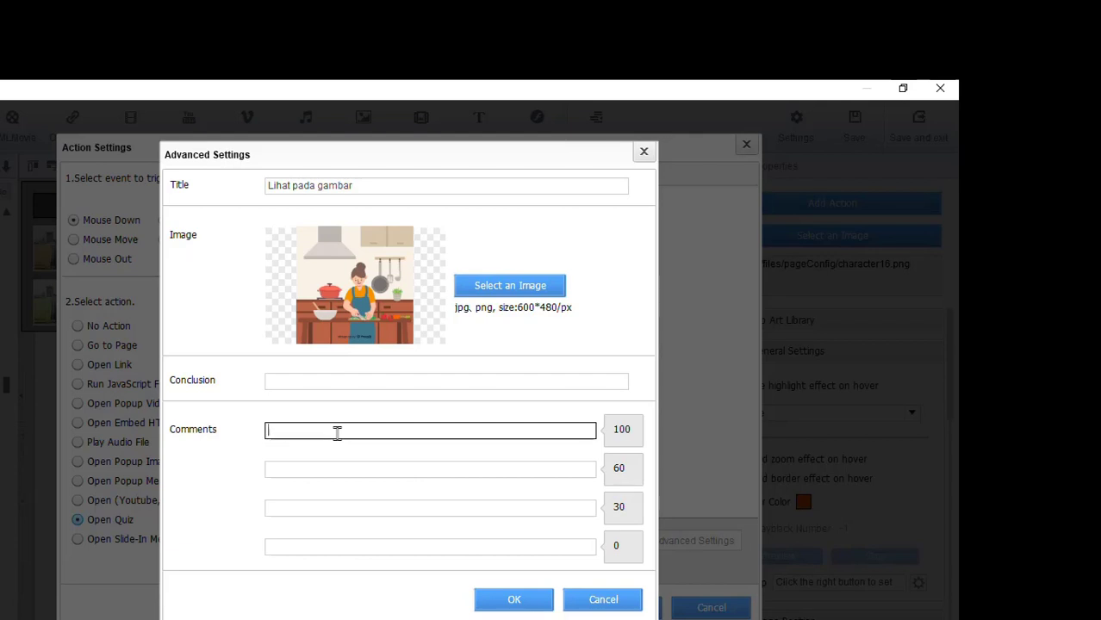
text(H)
key(BackSpace)
text(Anda Hebatan)
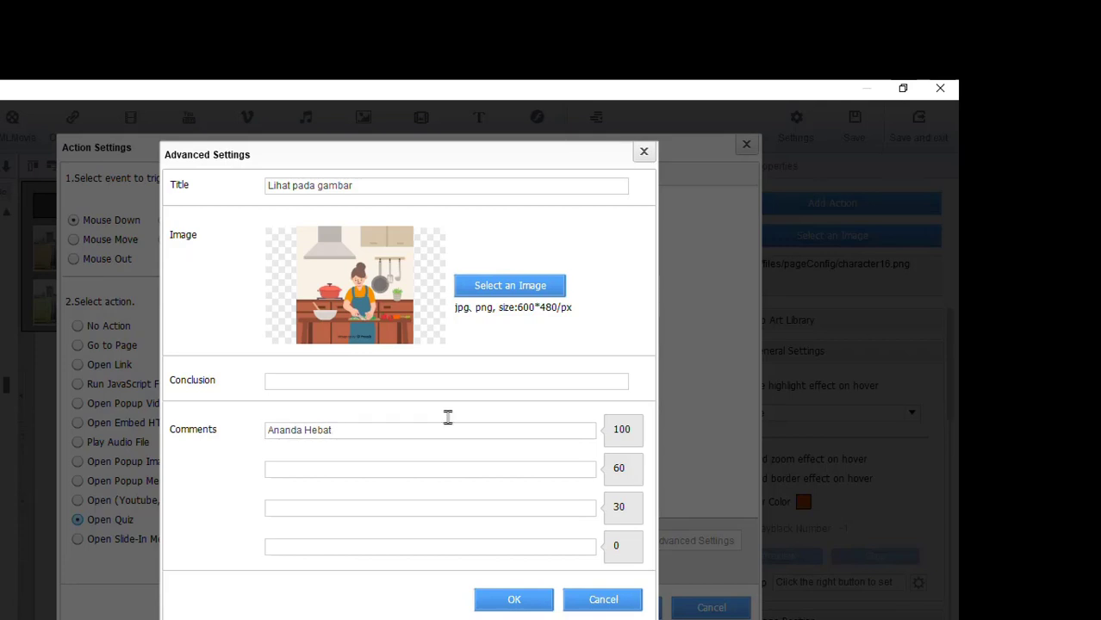
text( .. perthankan)
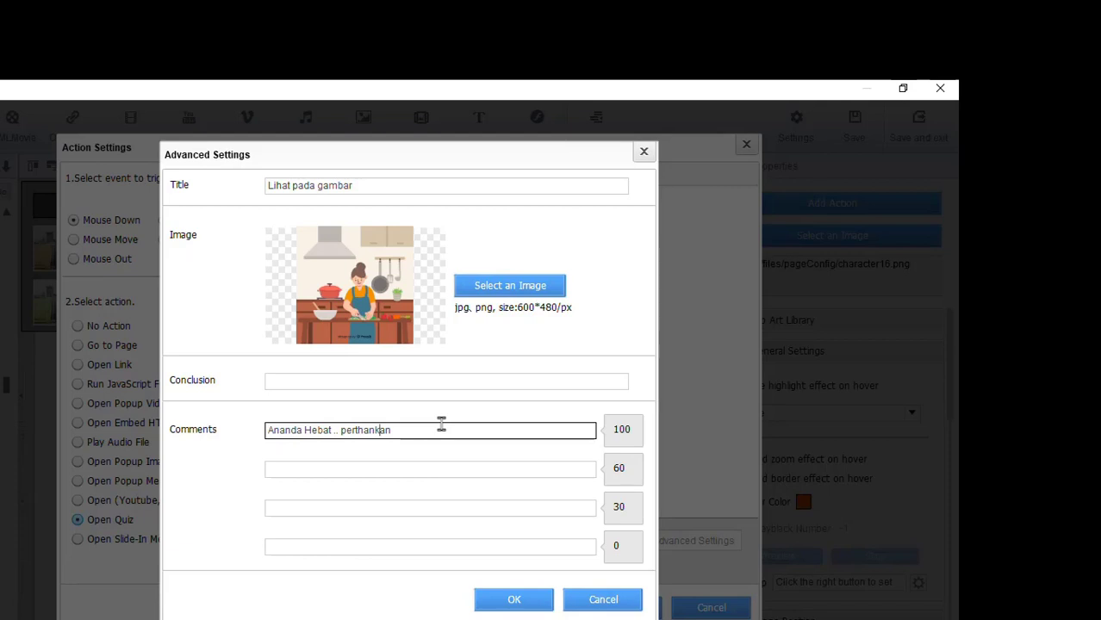
key(Left)
key(Left)
key(Left)
key(Left)
text(a)
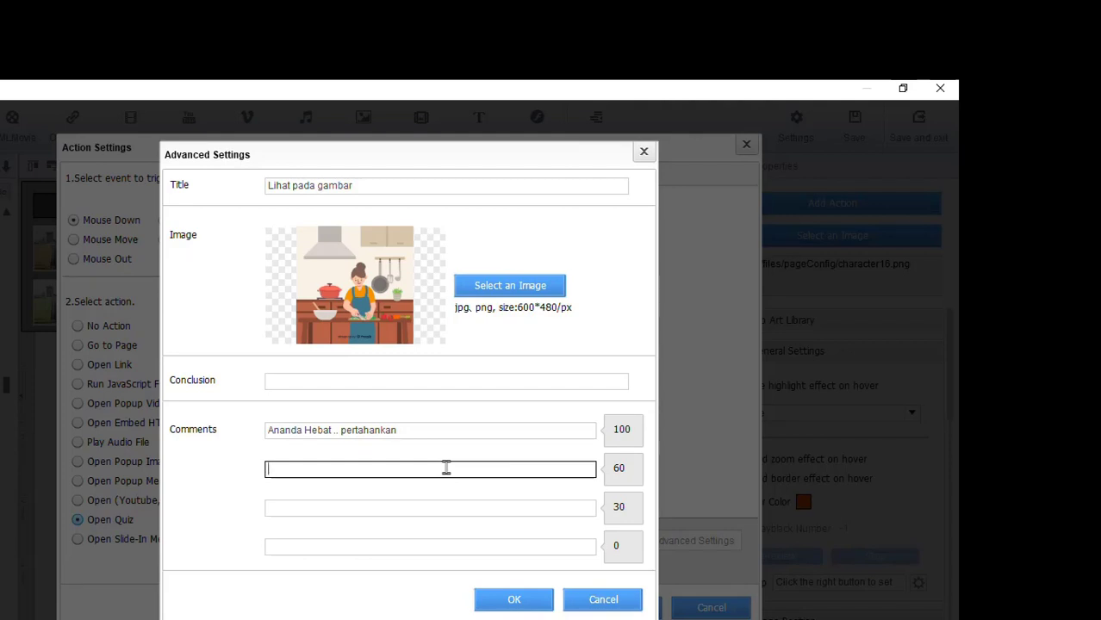
Step: Enter "Ananda Hebat, Semangat belajar yaa" as the quiz comment for a score of 60
text(He)
key(Home)
text(An)
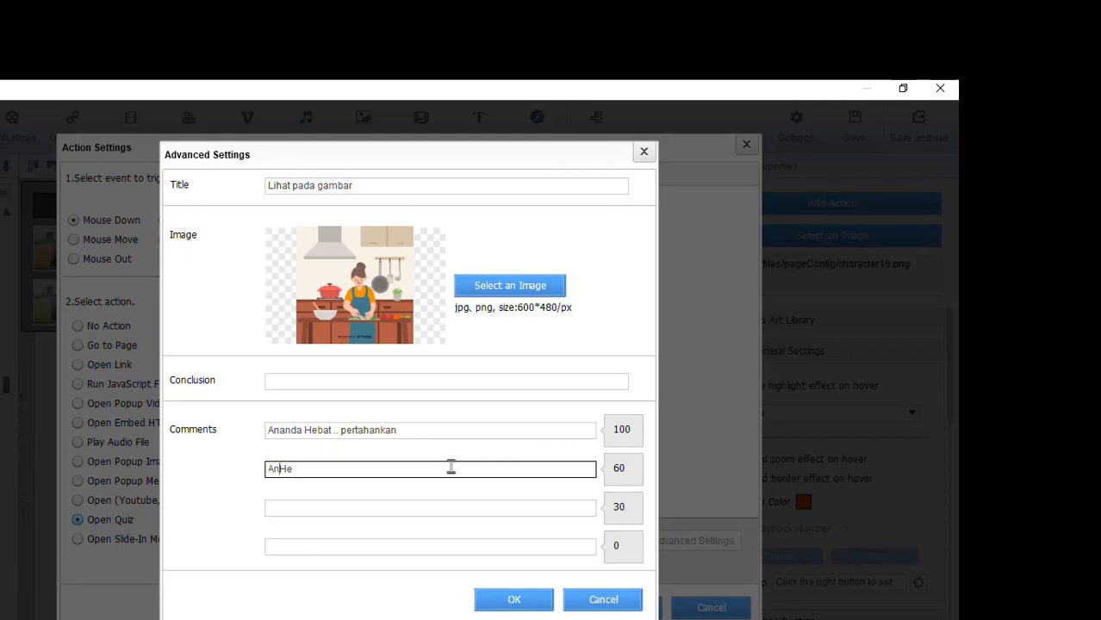
text(anda Hea)
key(Delete)
text(bat, Semanga)
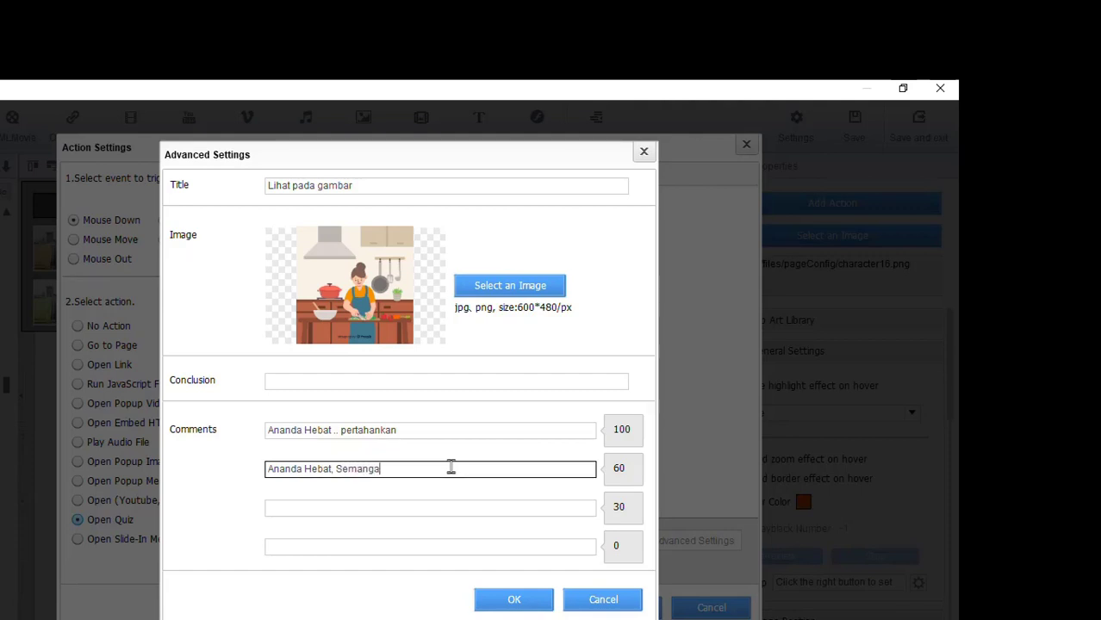
text(t belajar yaa)
Step: Change the score 100 comment to "Ananda Hebat Sekali .. pertahankan" and enter "Jangan putus asa, tetap semangat belajar" for score 30
click(377, 431)
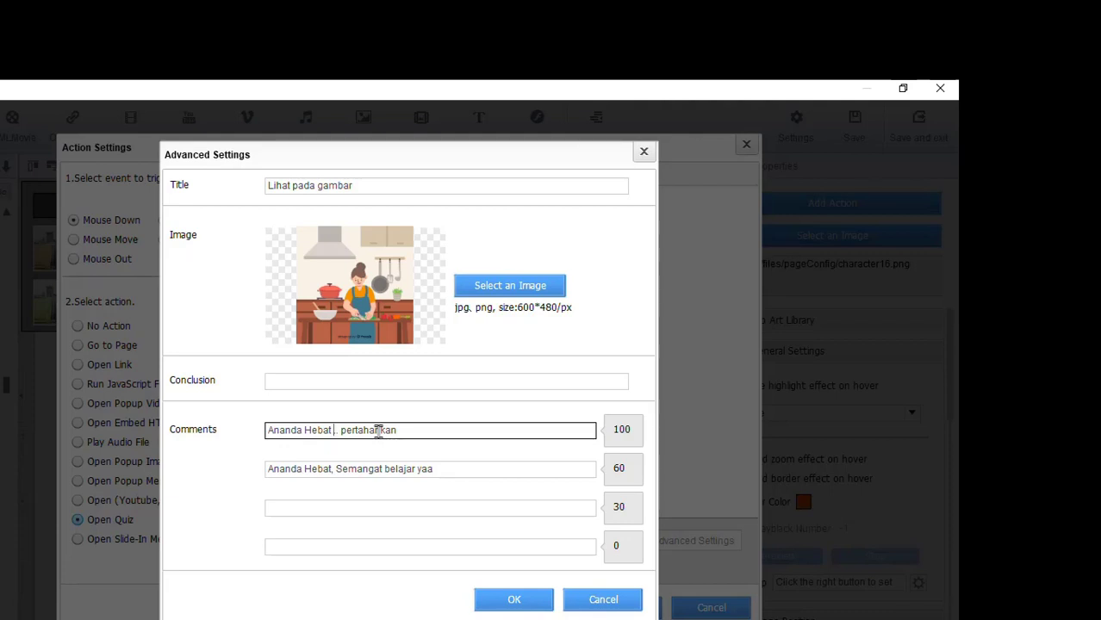
text(Sekali)
click(371, 508)
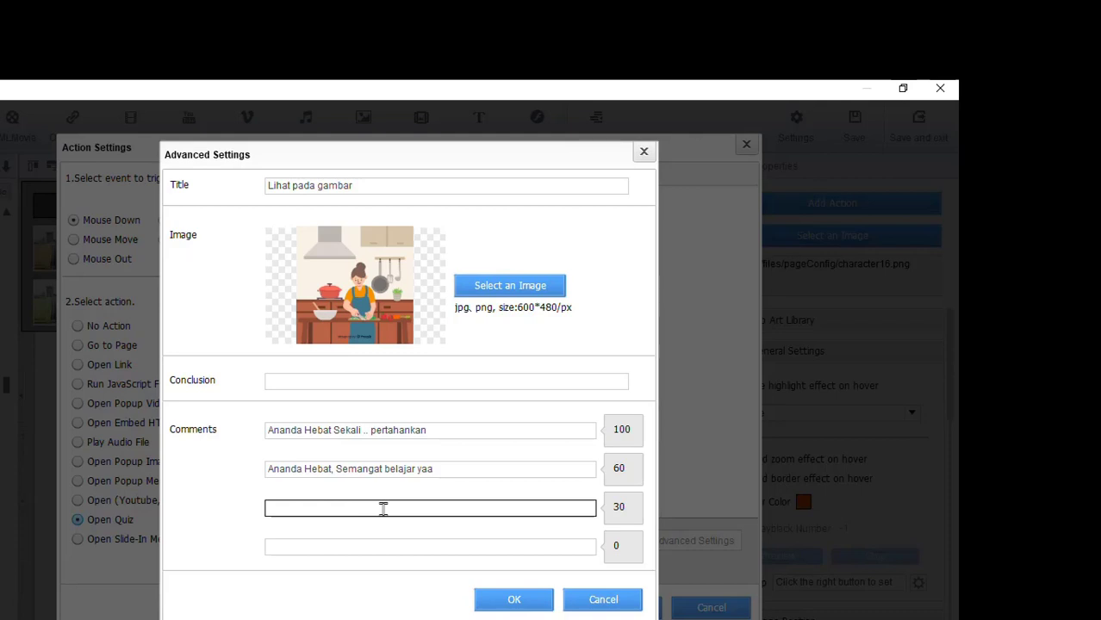
text(Jangan)
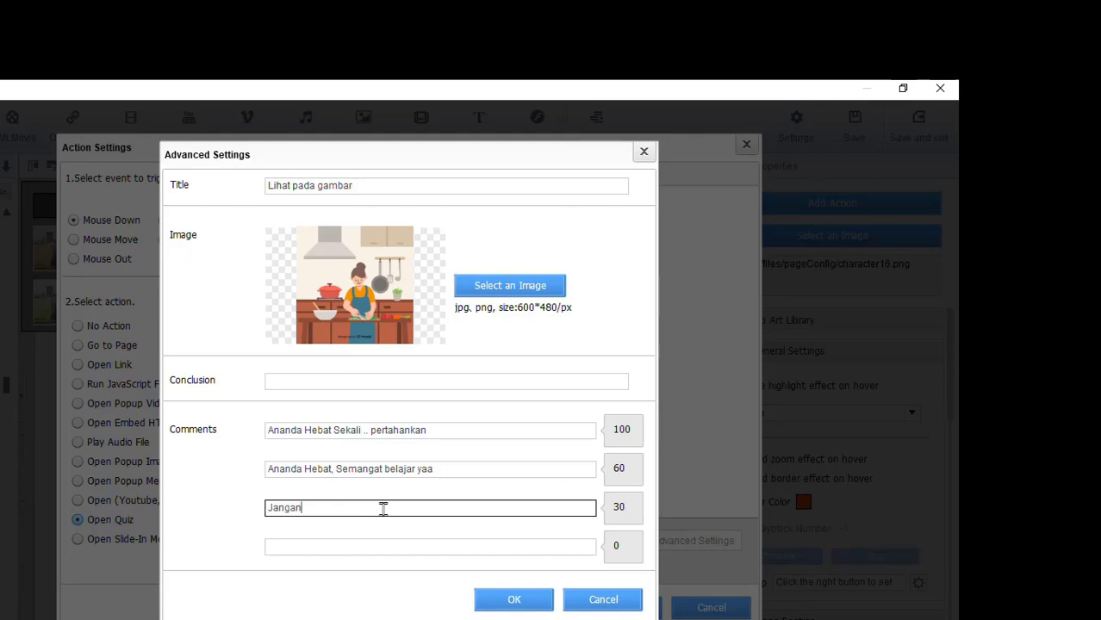
text( putus aja)
key(BackSpace)
key(BackSpace)
text(sa,)
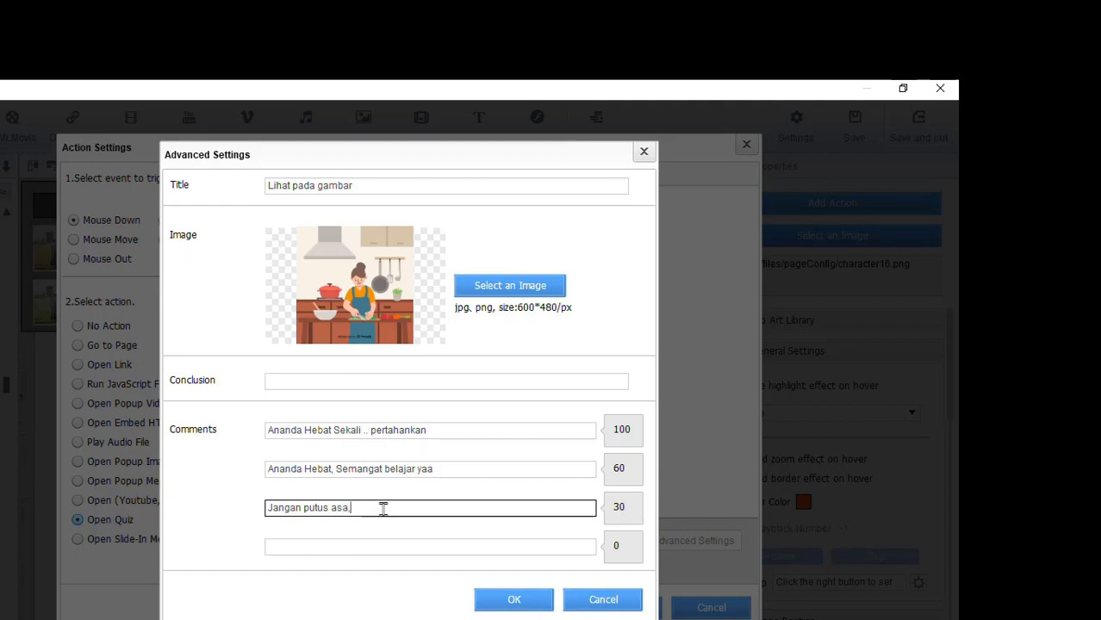
text( tetap se)
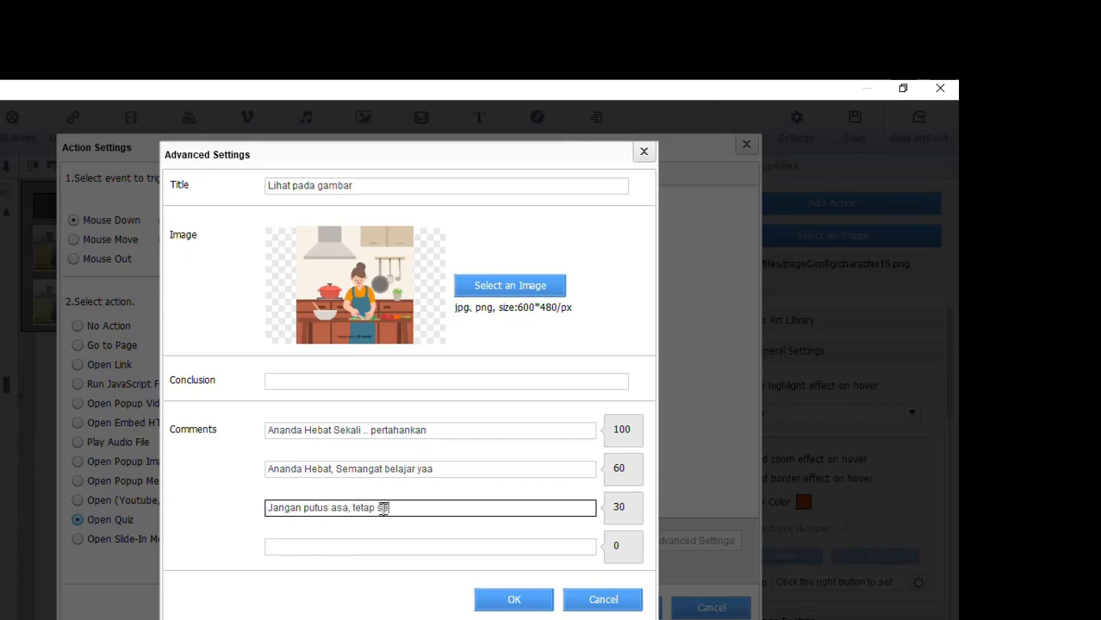
text(mangat belajar)
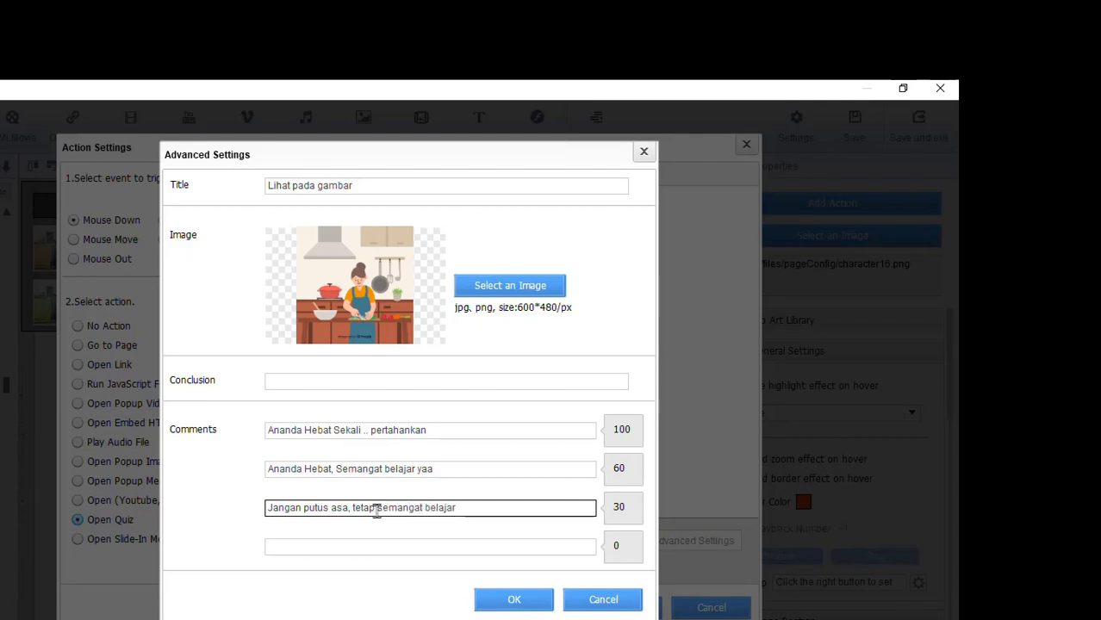
click(521, 603)
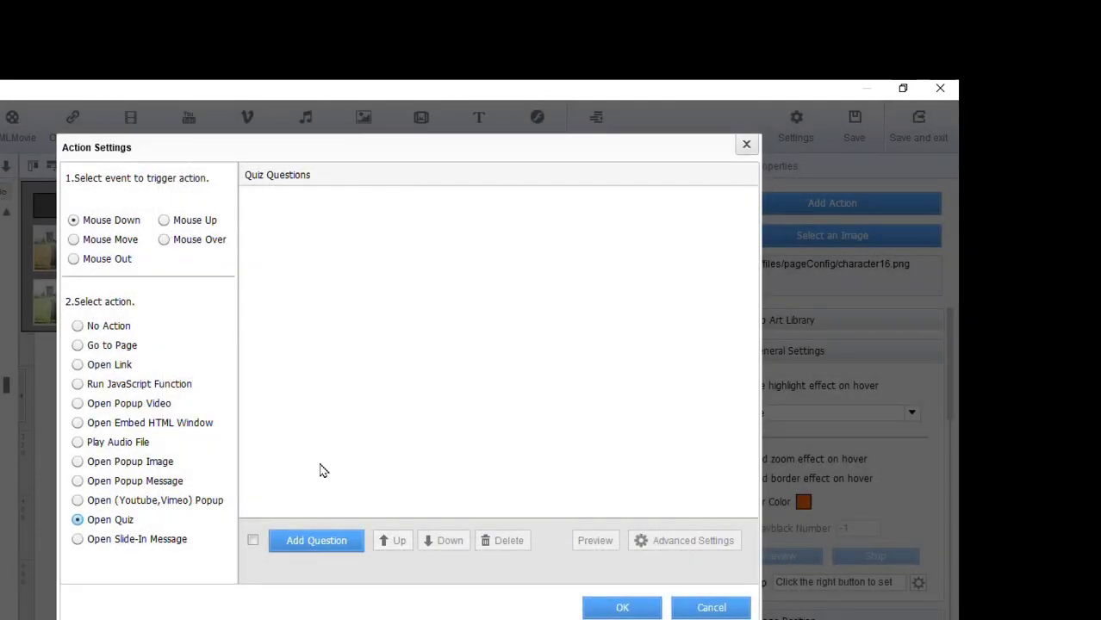
Step: Add a quiz question using the first fill-in sentence "يطالع التلميذ.........." copied from the Word document
click(317, 541)
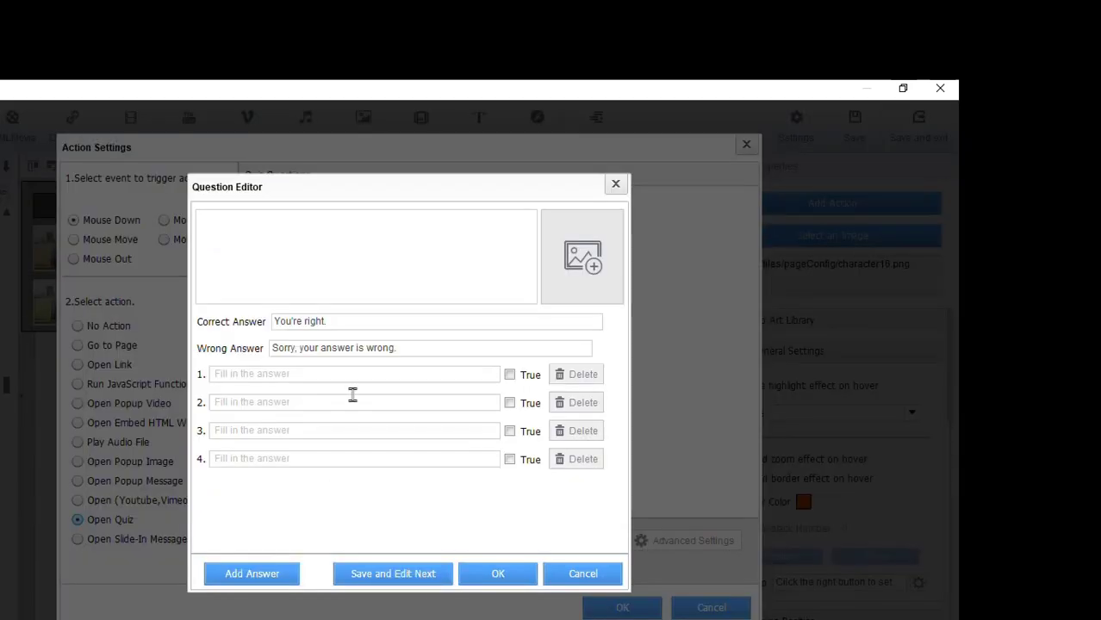
click(404, 270)
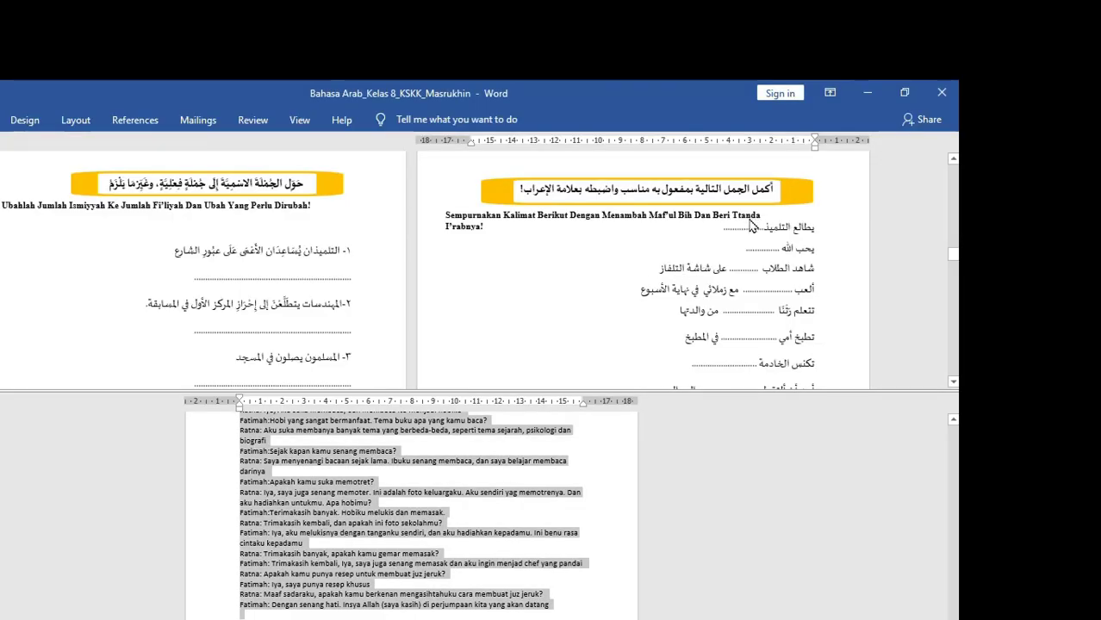
click(750, 231)
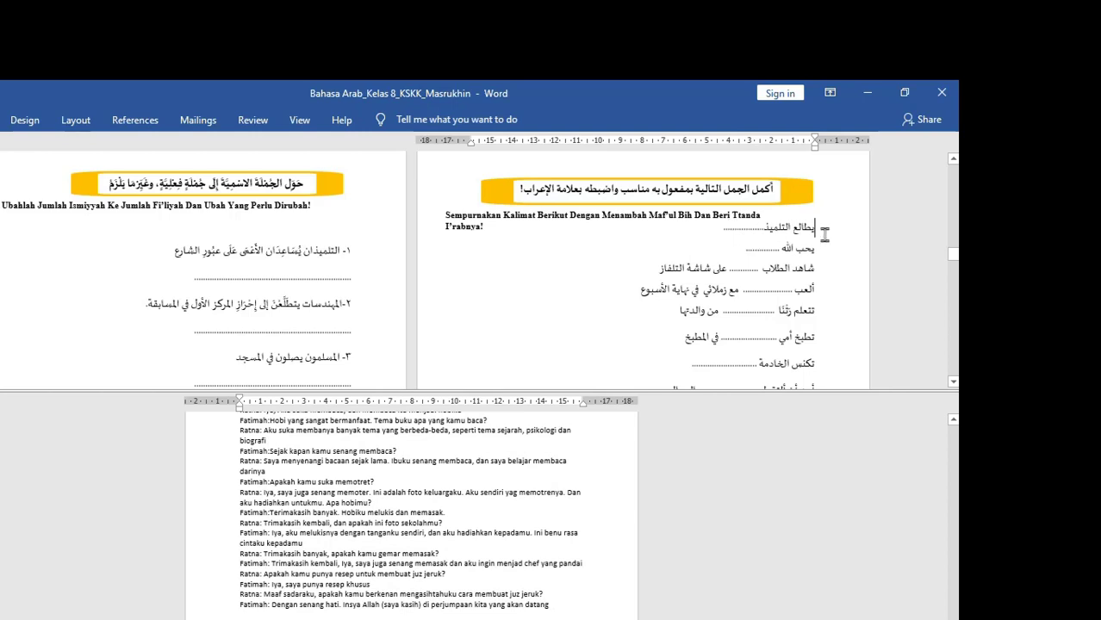
key(ctrl+shift+Left)
key(ctrl+shift+Left)
key(ctrl+shift+Left)
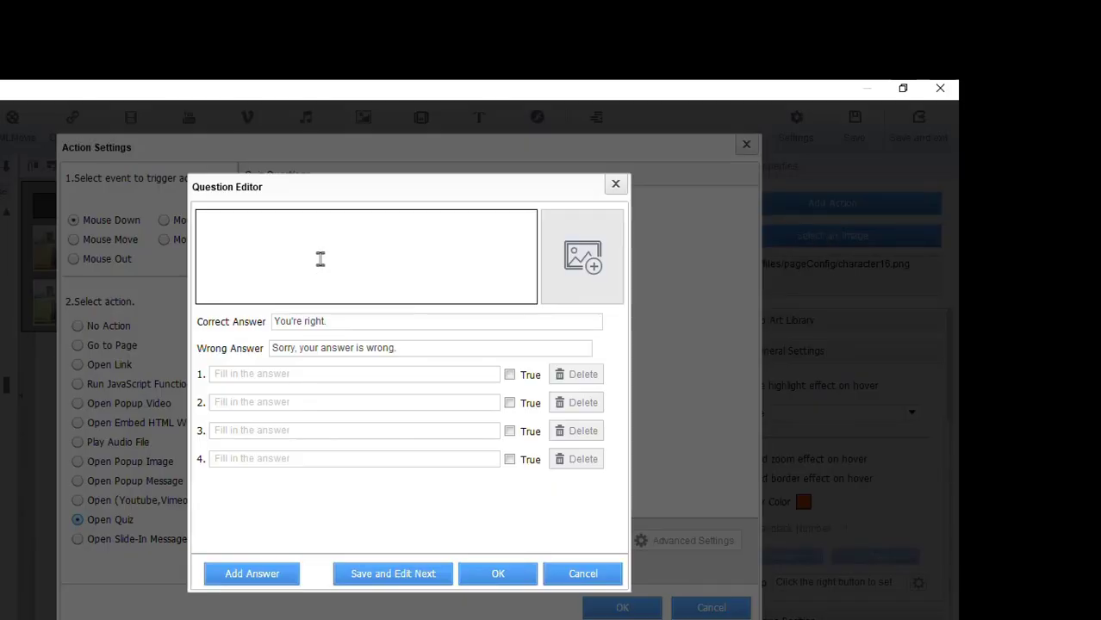
key(ctrl+v)
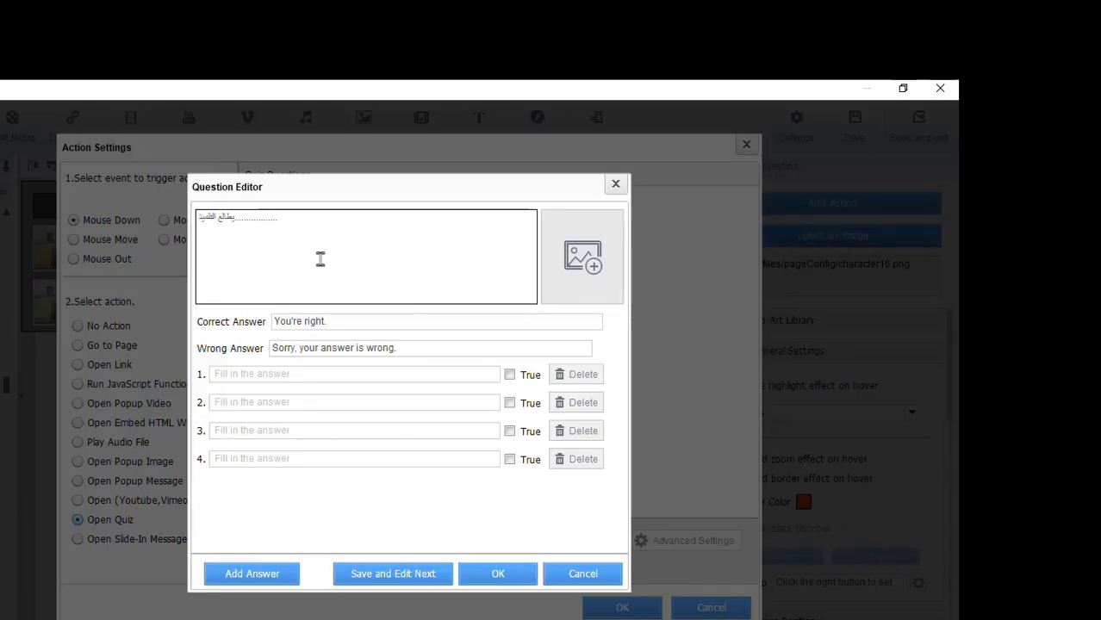
Step: Attach the local membaca picture from the Media_intraktif folder to the question
click(593, 258)
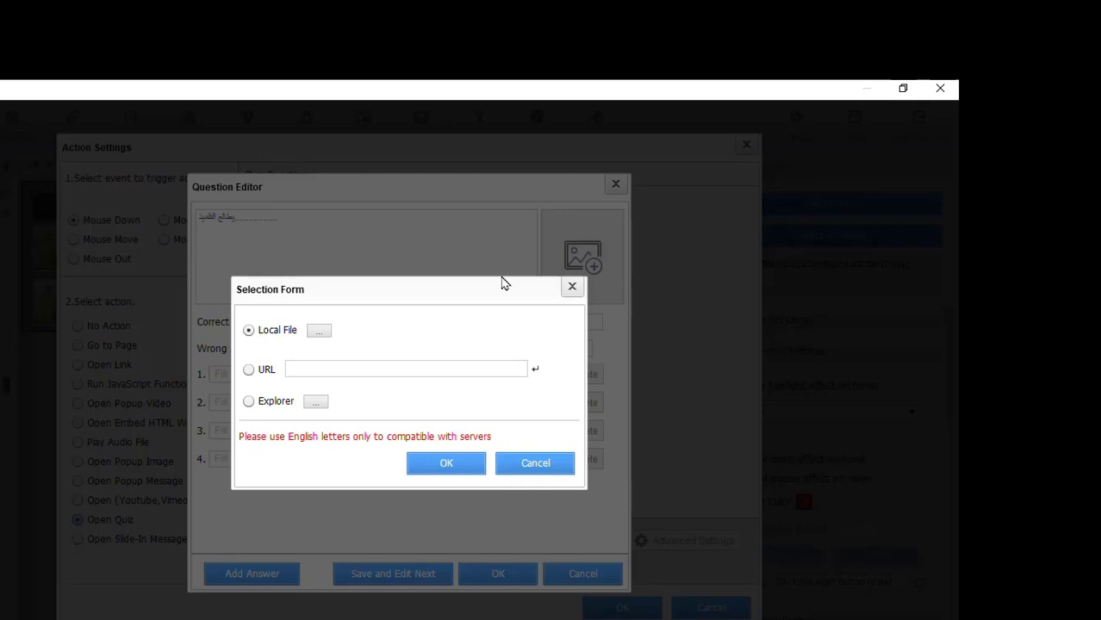
click(317, 336)
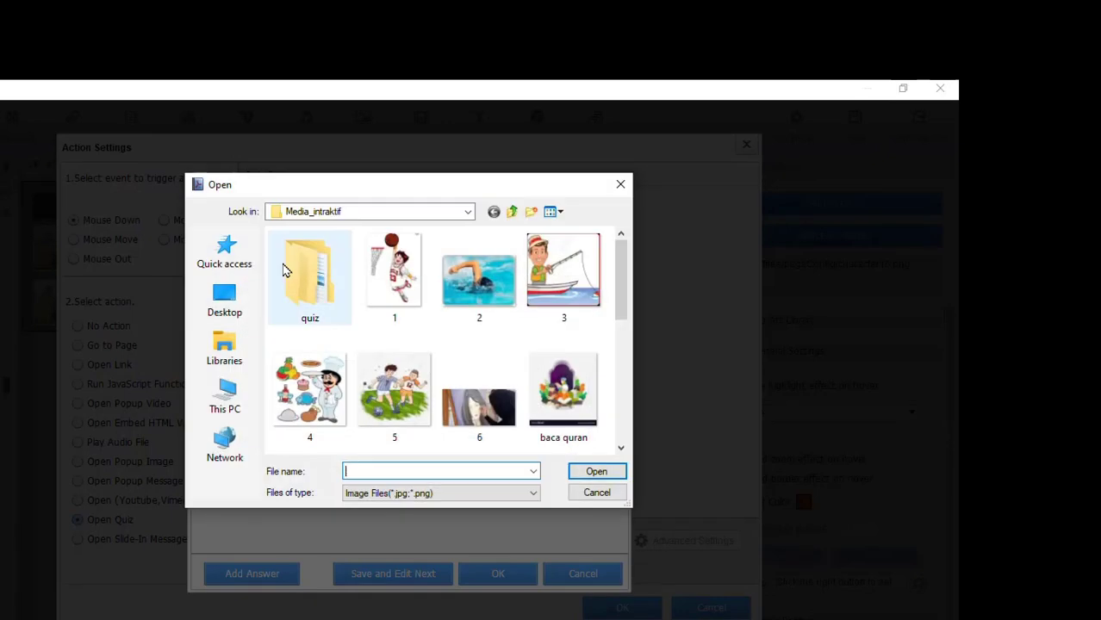
click(505, 408)
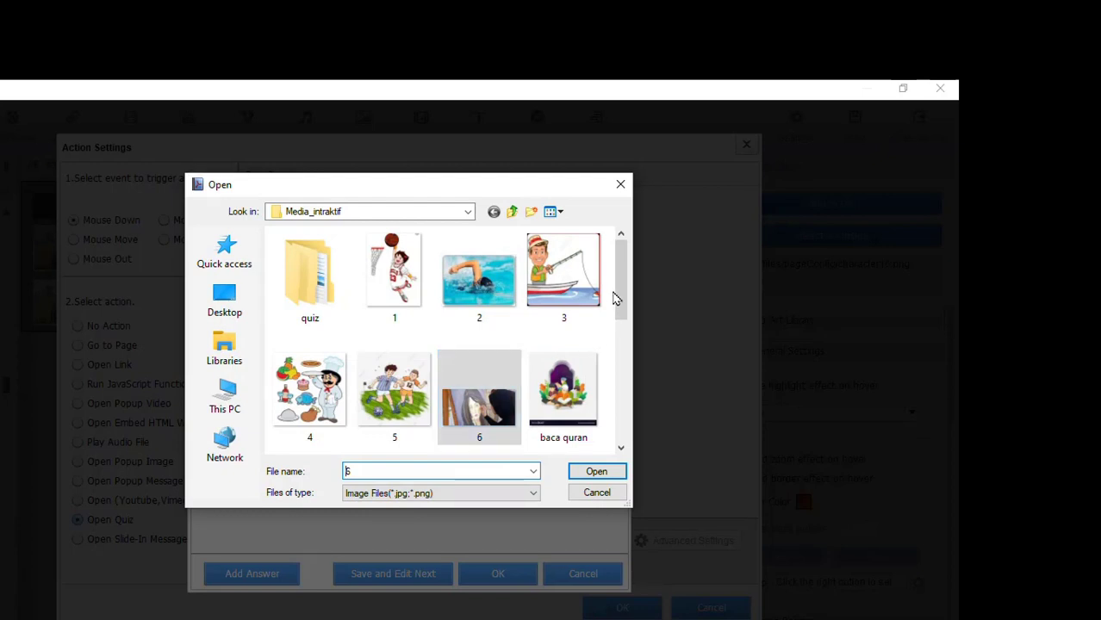
drag(616, 279, 595, 271)
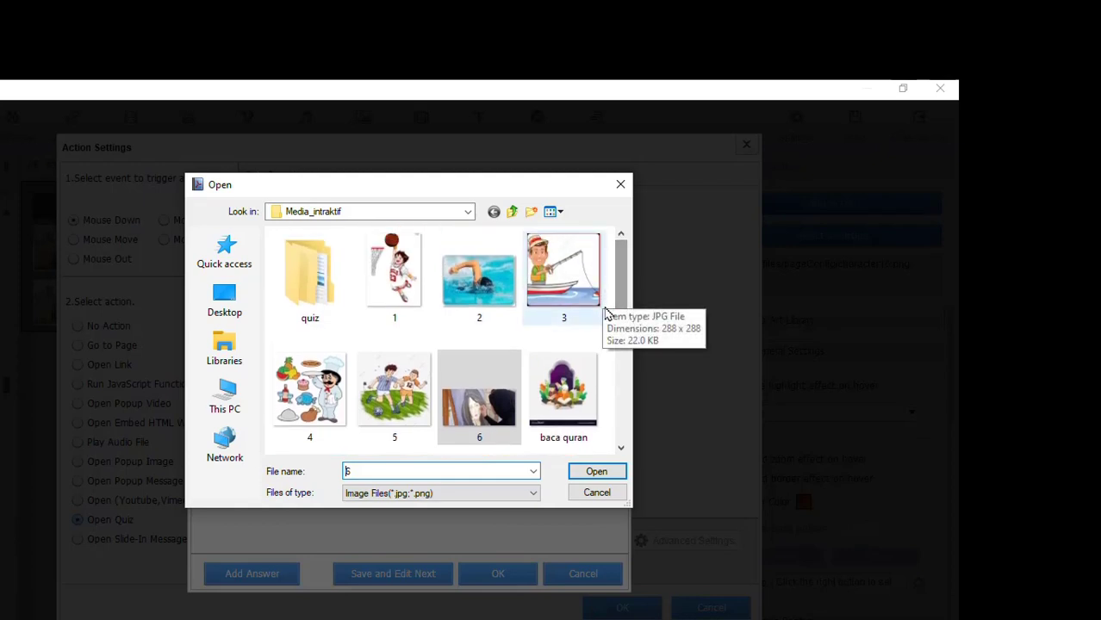
drag(622, 270, 627, 308)
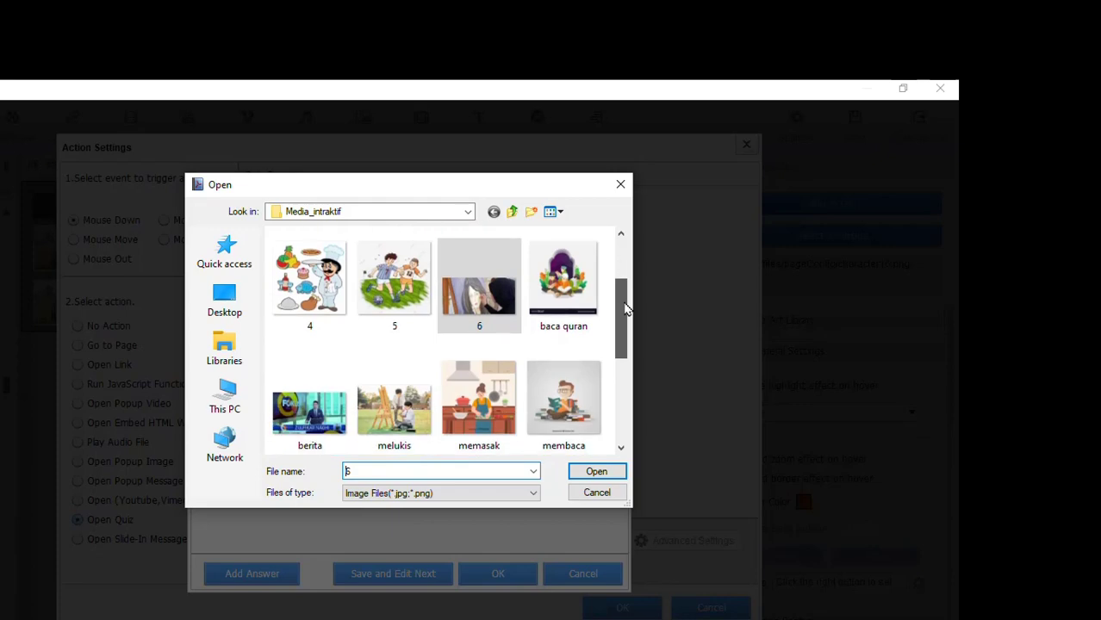
double_click(565, 401)
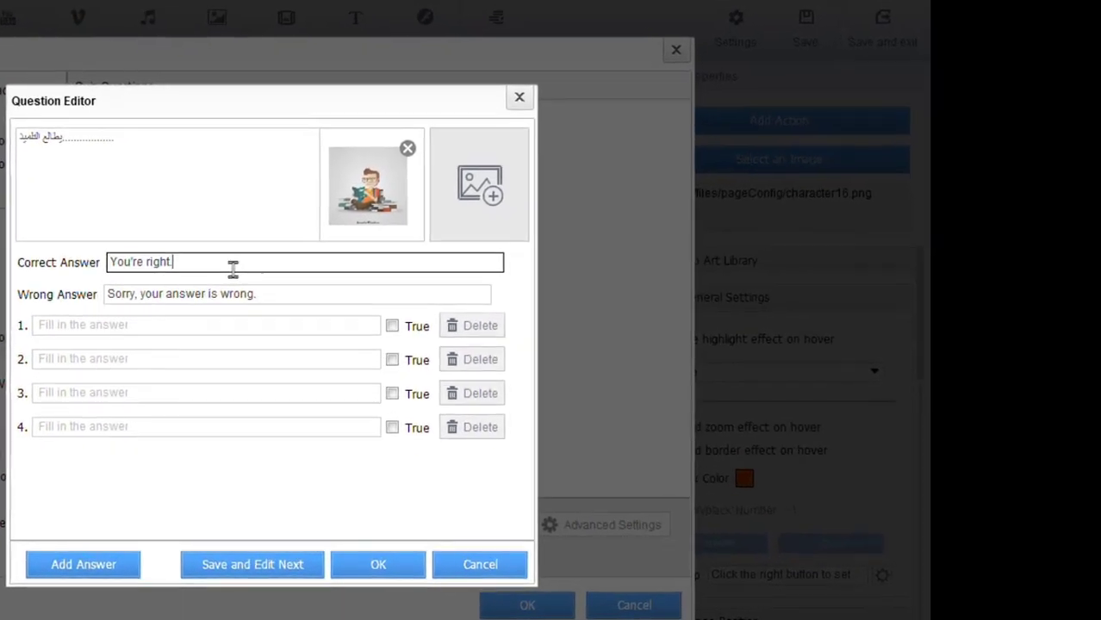
Step: Set the question's correct answer message to "Benar .." and its wrong answer message to "Salah"
key(ctrl+a)
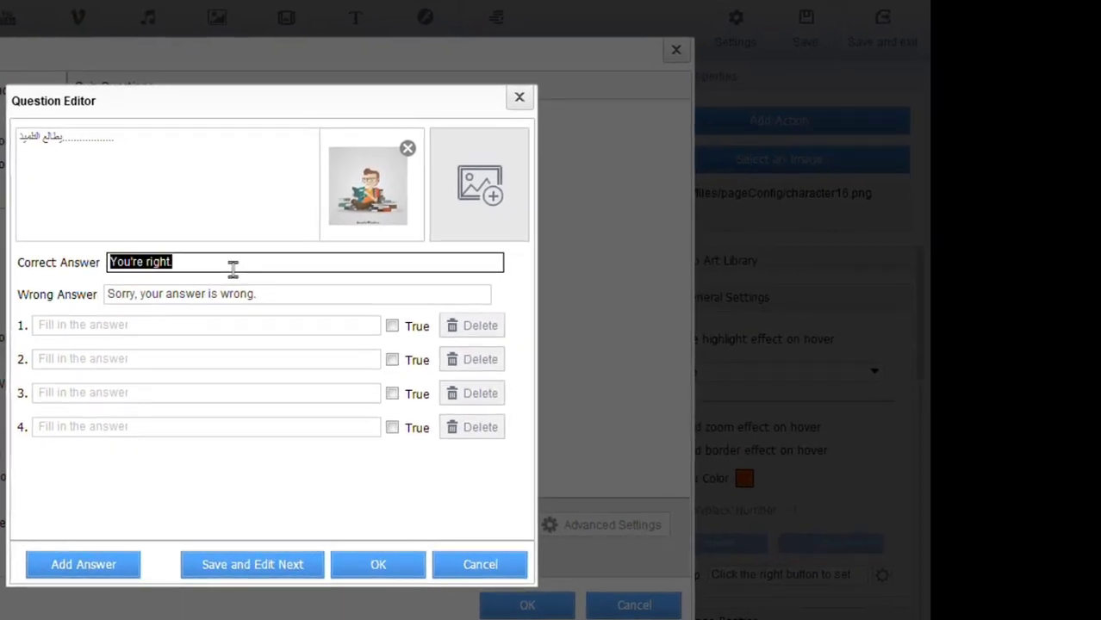
text(Benar ..)
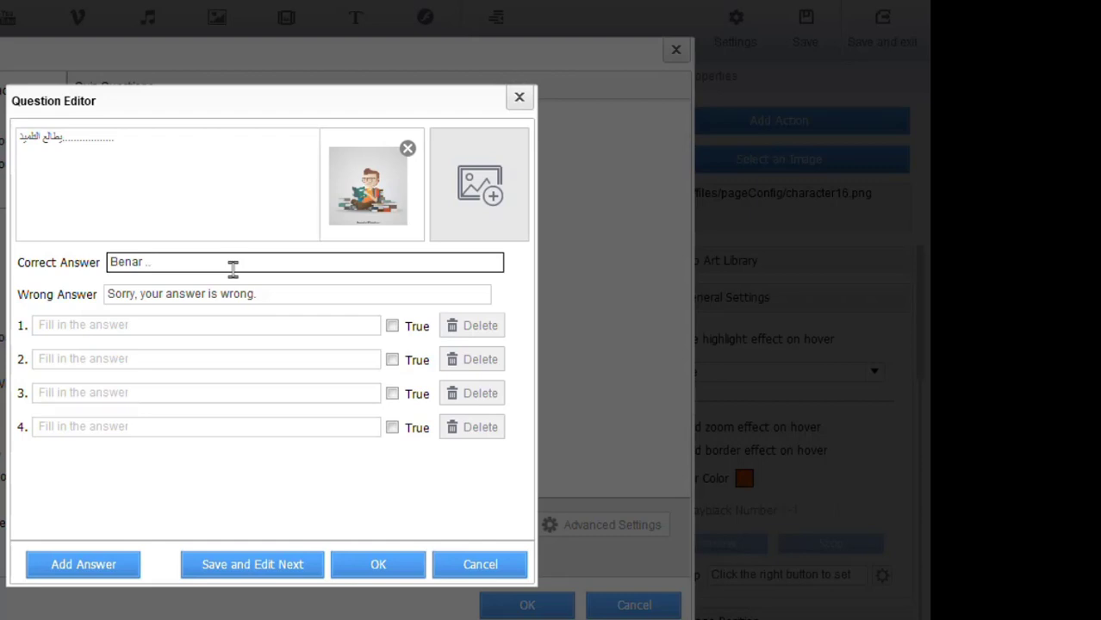
click(250, 293)
key(ctrl+a)
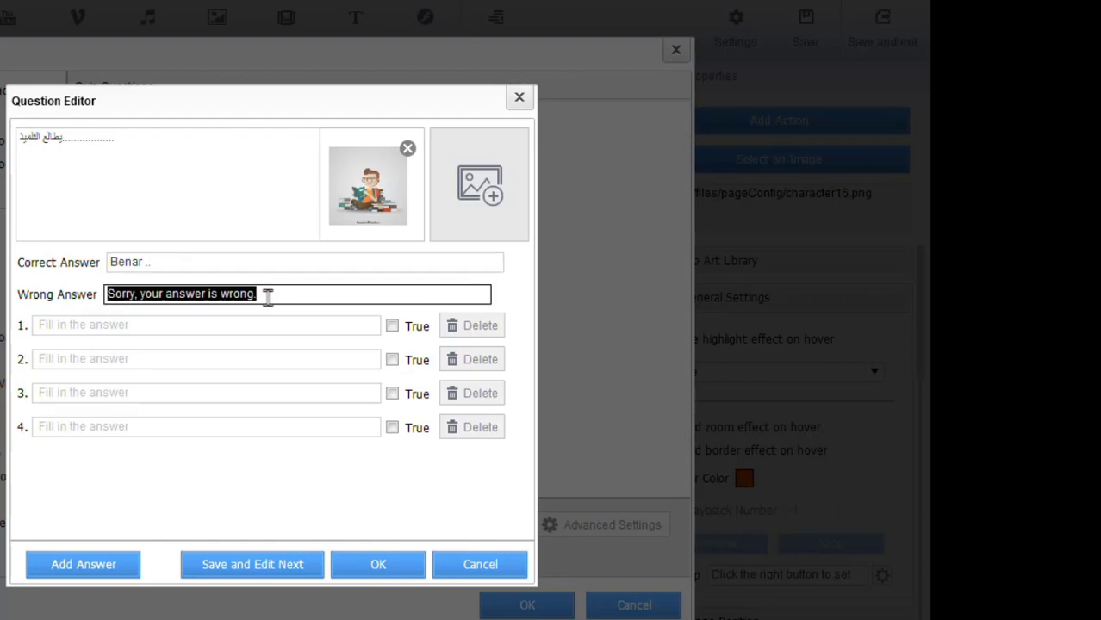
text(Salah)
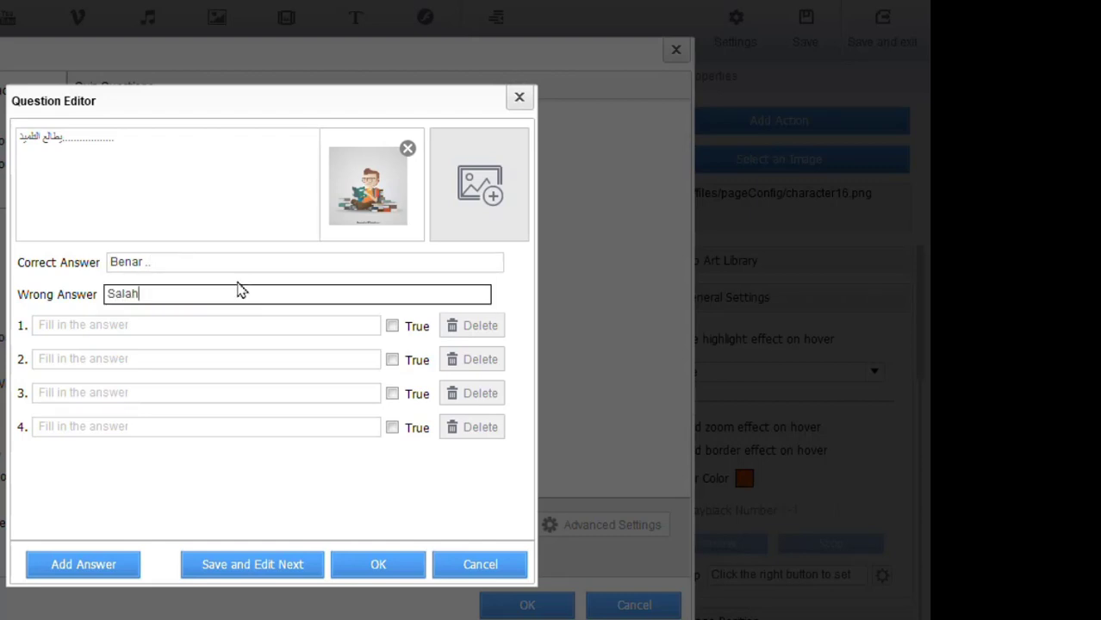
click(204, 261)
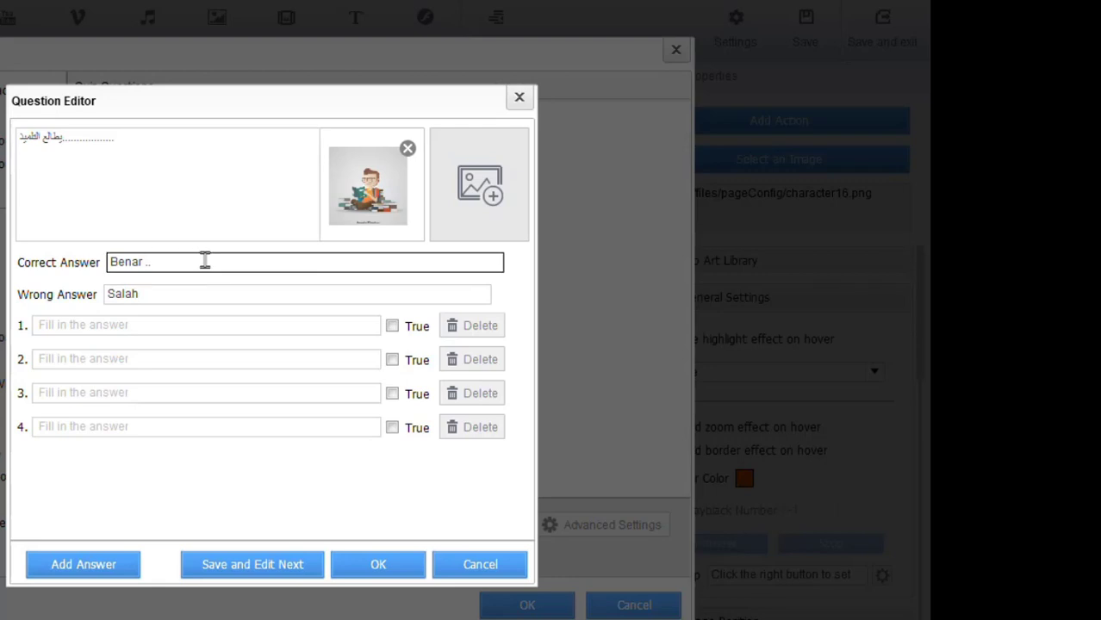
Step: Enter "الكتاب" as the question's first answer and mark it as true
click(130, 330)
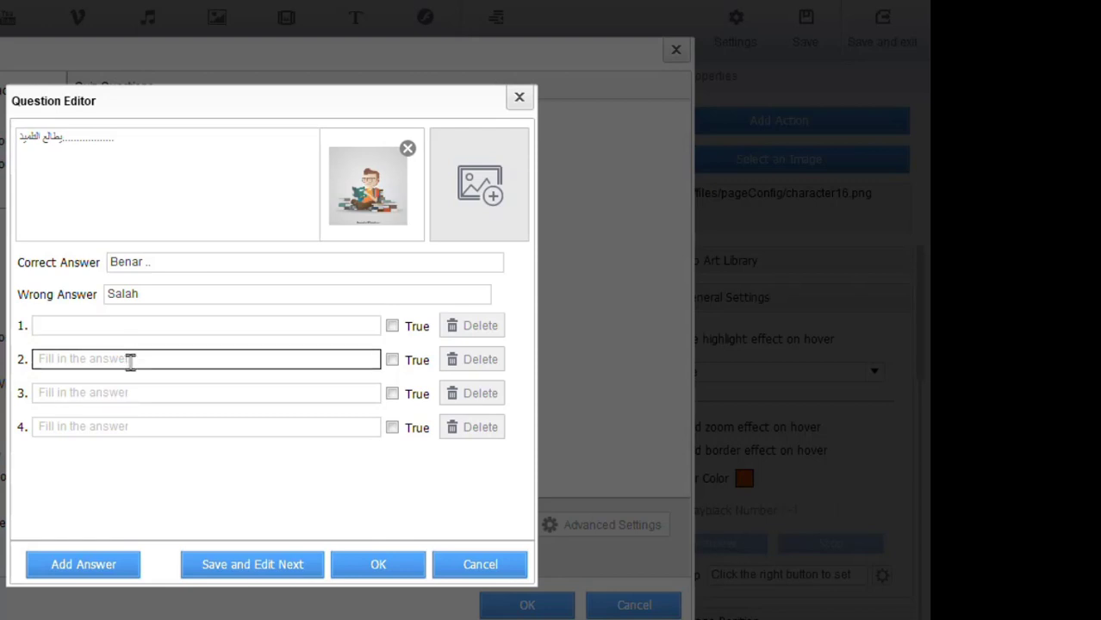
click(130, 357)
click(129, 394)
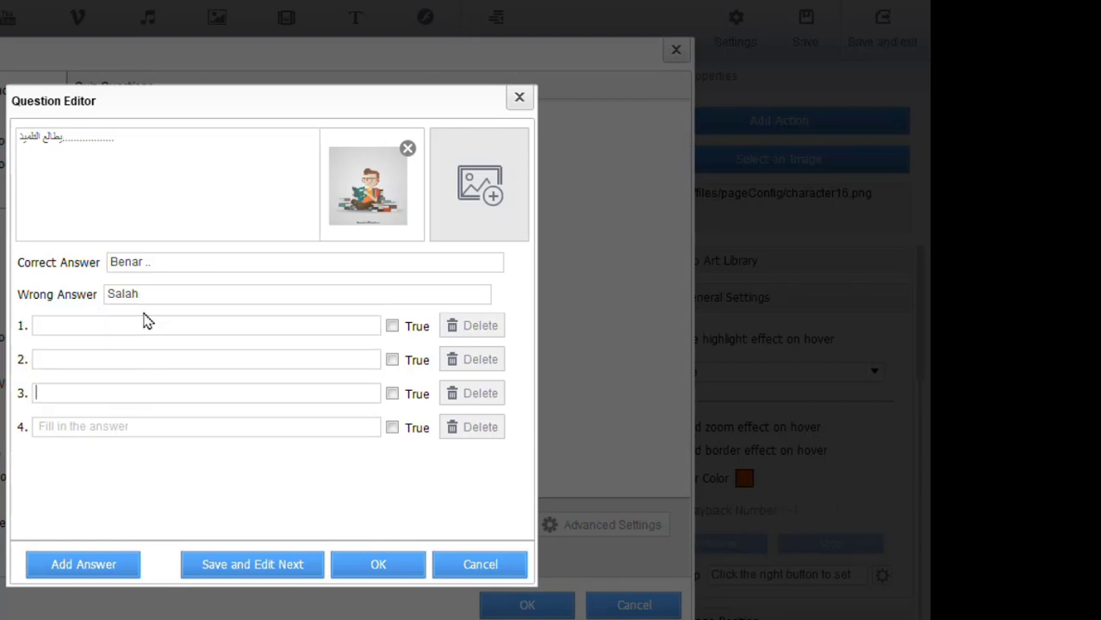
click(127, 428)
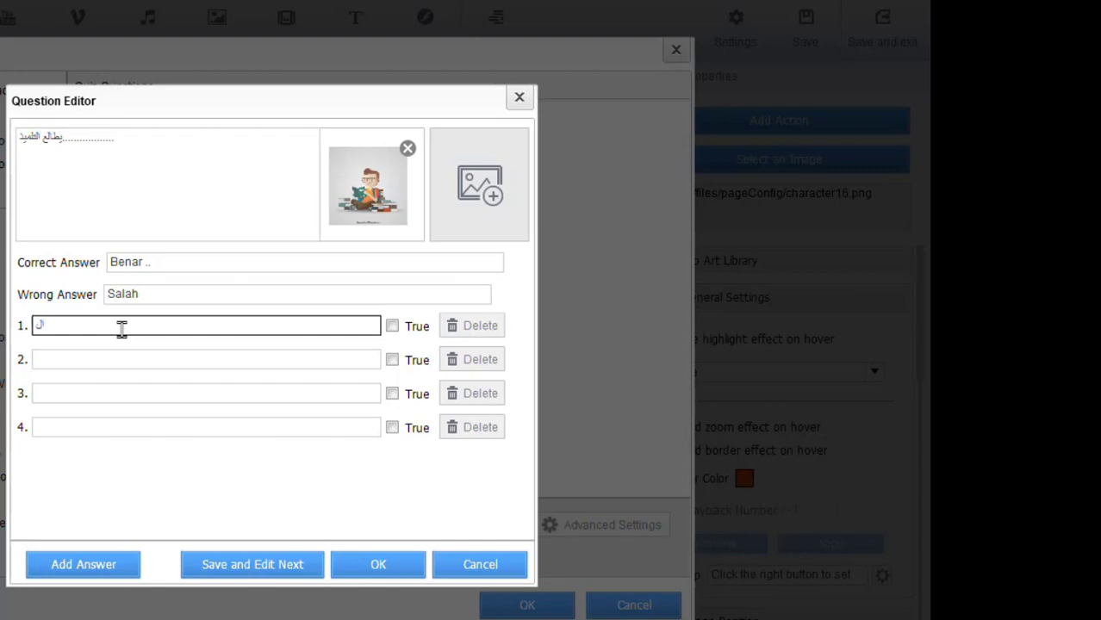
text(كتاب)
click(392, 326)
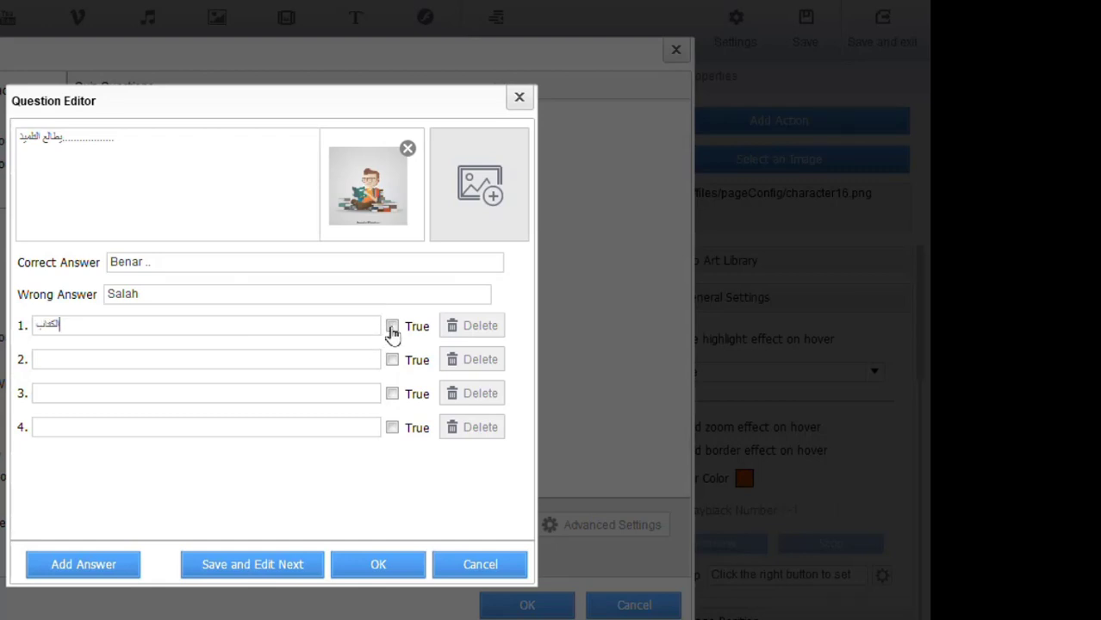
Step: Replace the first answer with "الدرس", and save the question with "الرز" as the second answer
double_click(141, 332)
text(ا)
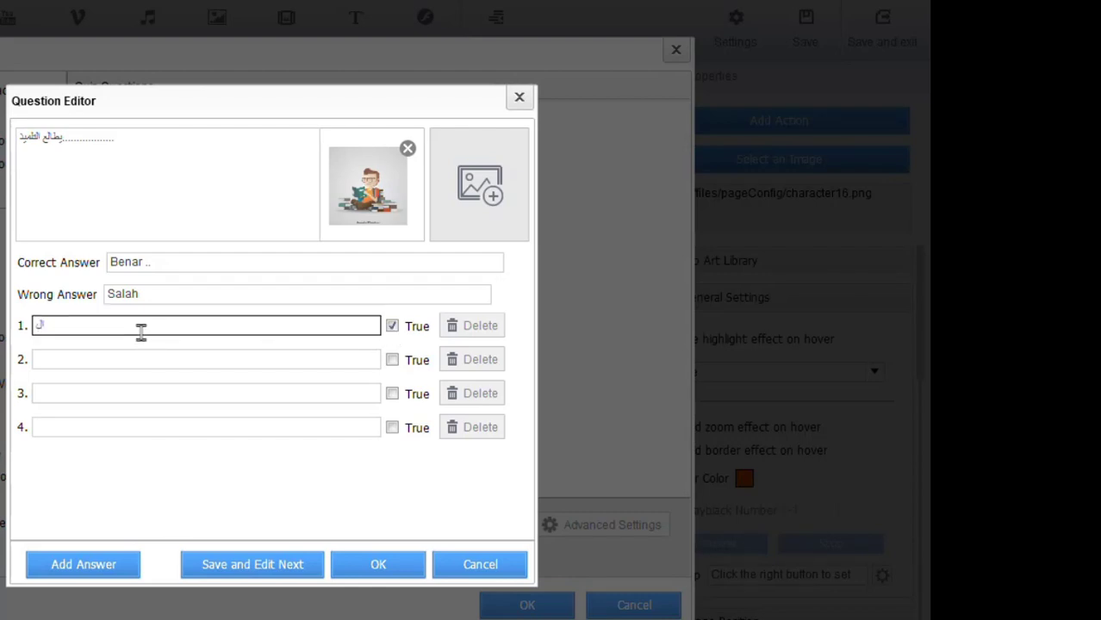
text(لدرس)
click(120, 360)
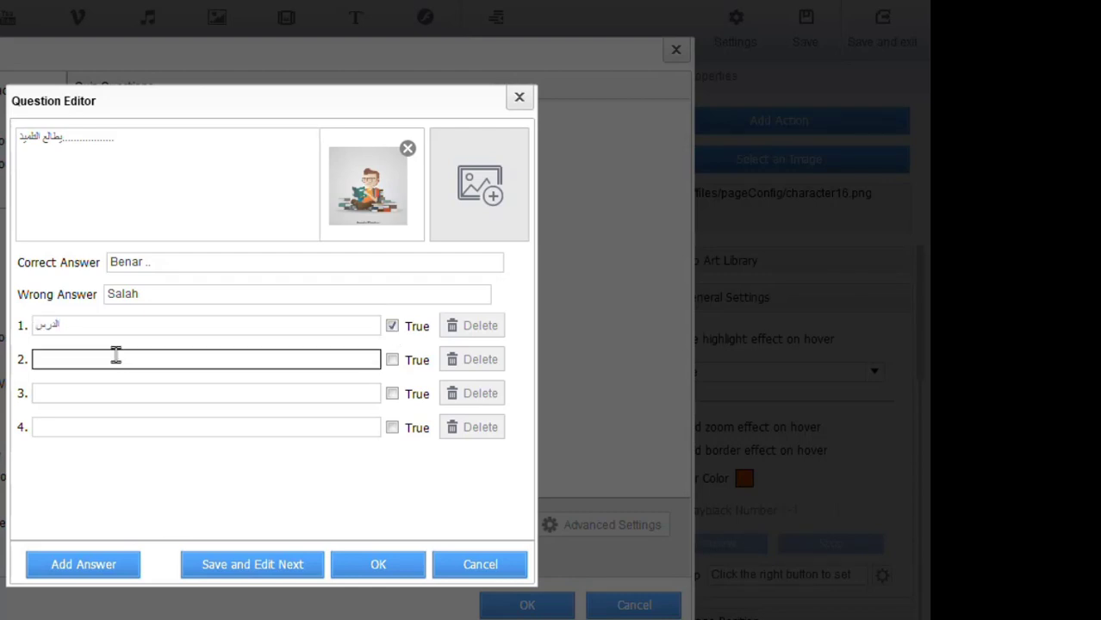
text(الرز)
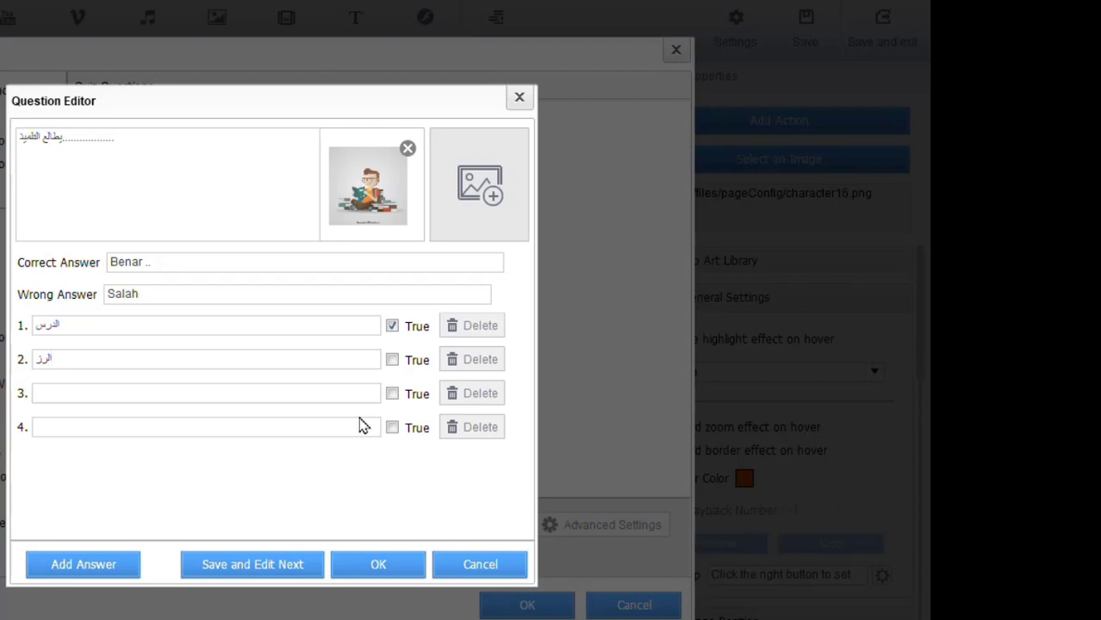
click(377, 566)
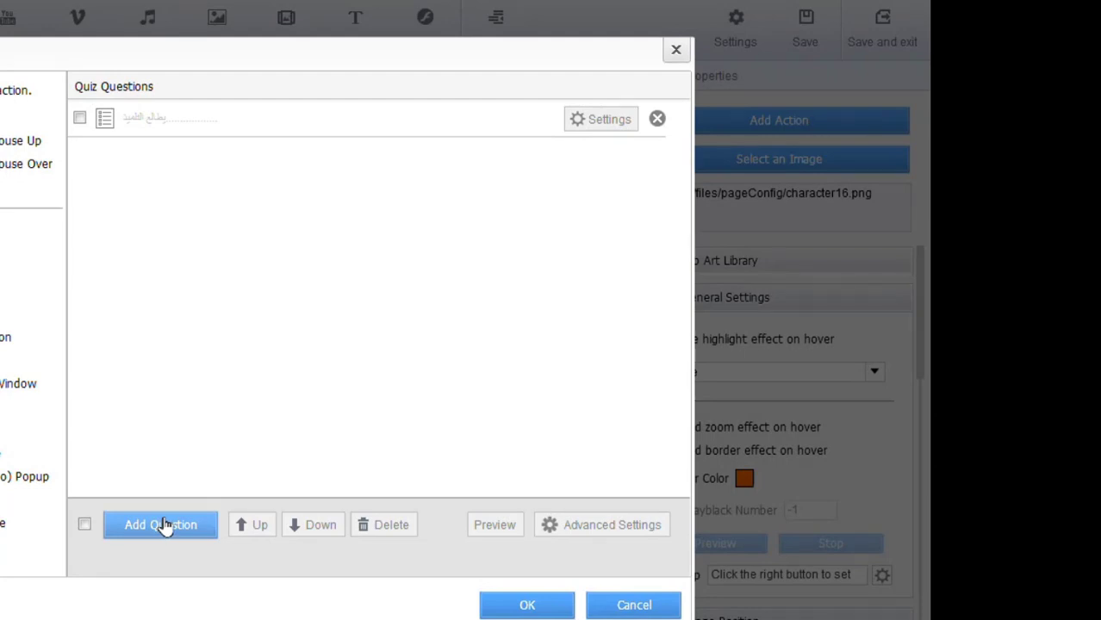
Step: Add another quiz question and copy its sentence "يحب الله .............." from the Bahasa Arab_Kelas 8 document in Word
click(172, 527)
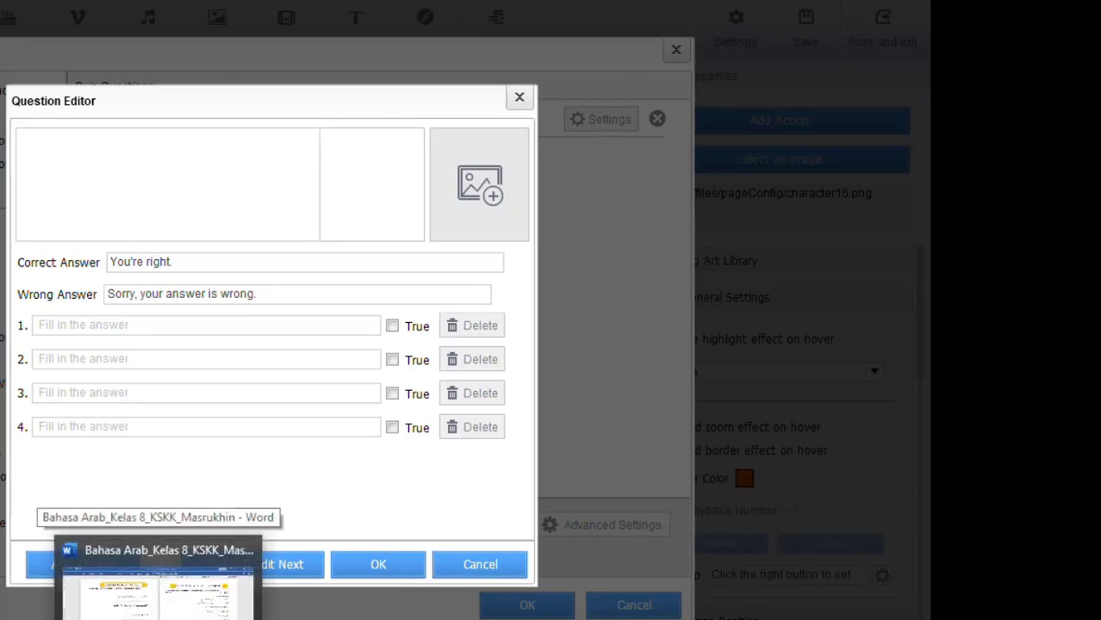
click(137, 569)
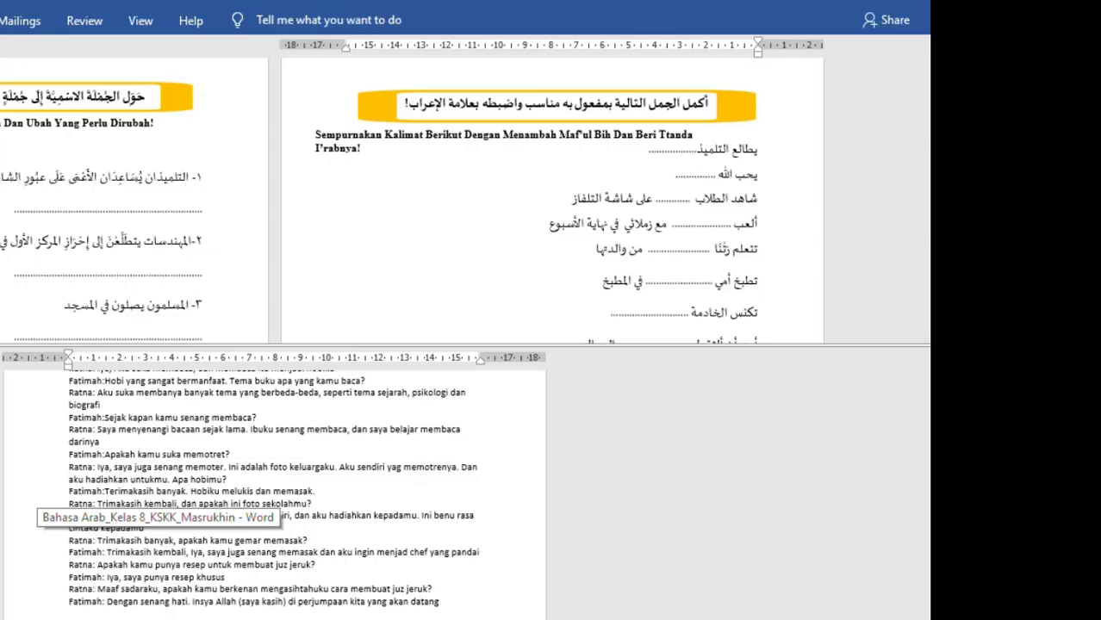
click(652, 176)
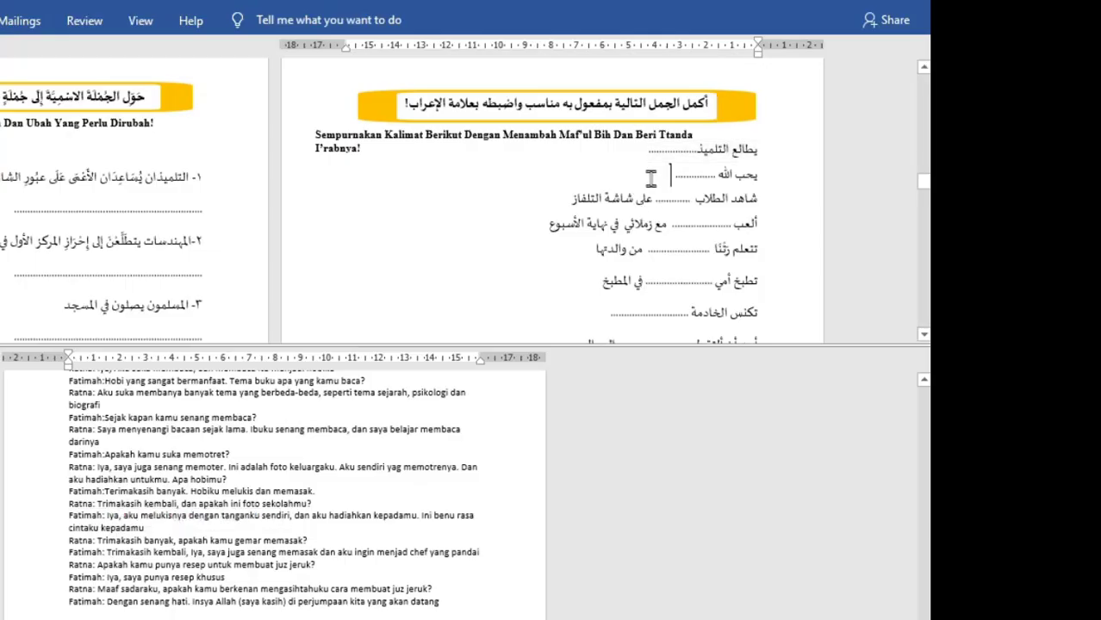
triple_click(765, 175)
key(ctrl+c)
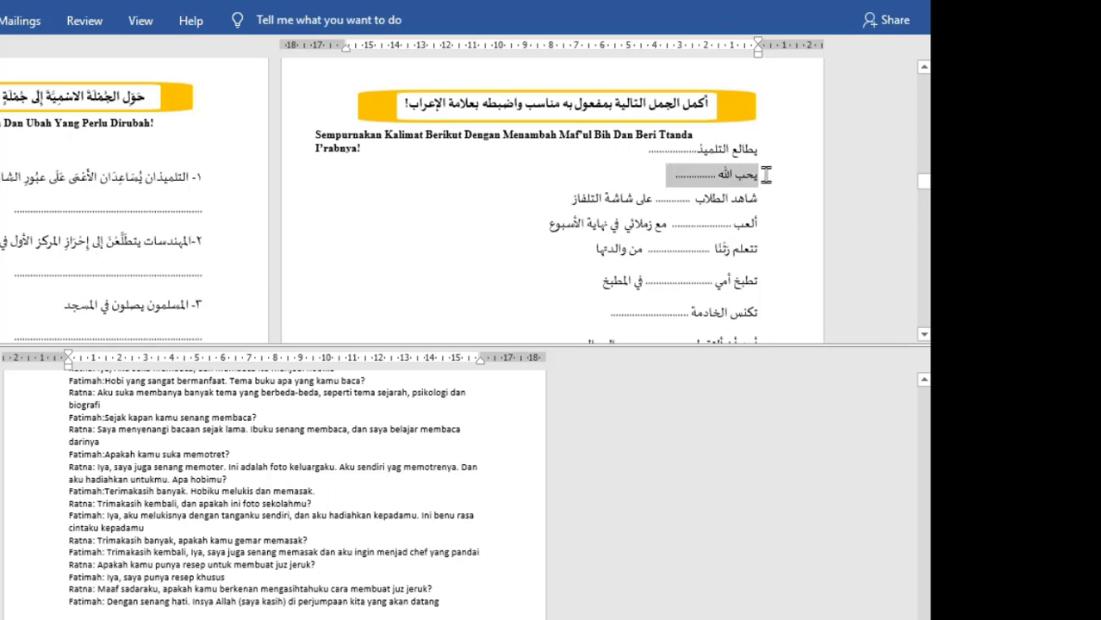
Step: Return to the Question Editor, paste the copied sentence as the question text, and browse for a local picture
key(alt+Tab)
click(202, 178)
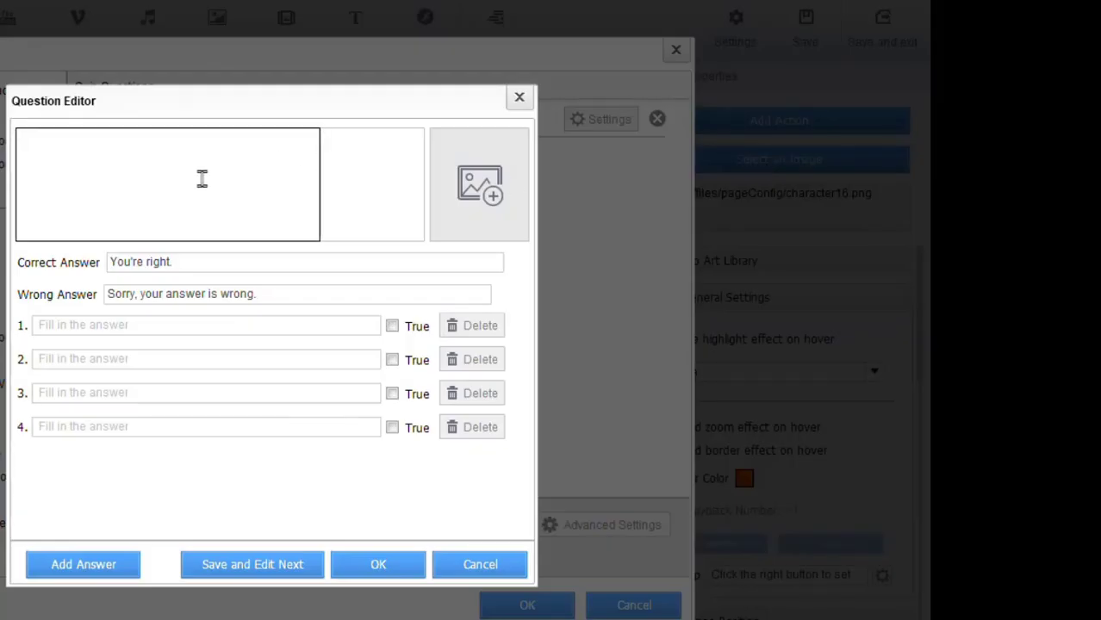
key(ctrl+v)
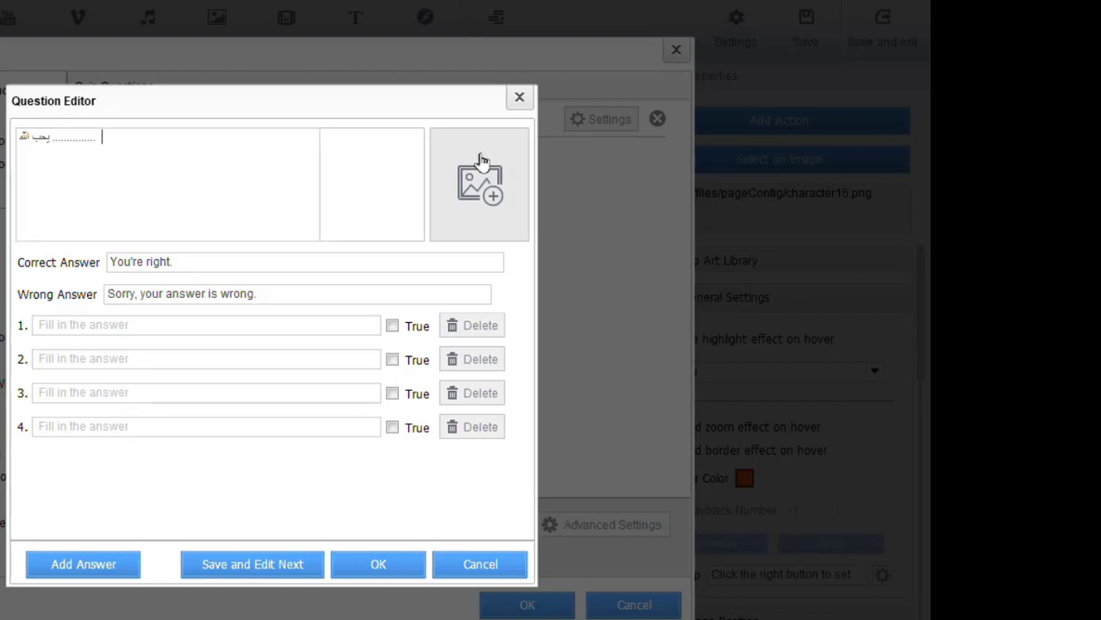
click(485, 183)
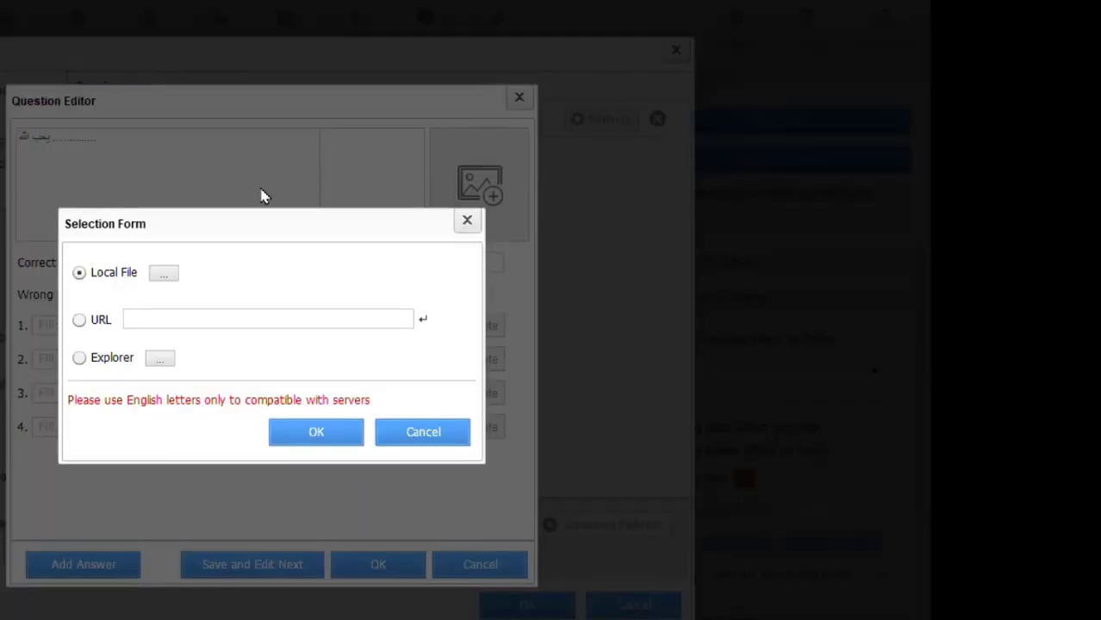
click(171, 276)
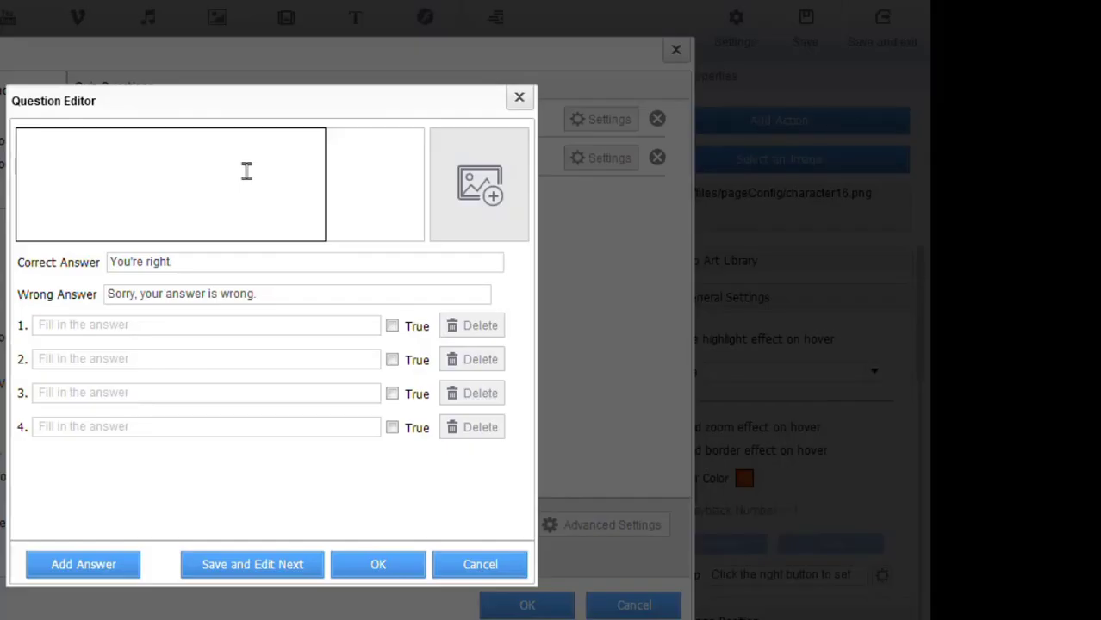
Step: Enter "ألعب ..................... مع زملائي في نهاية الأسبوع" as the third question and attach local picture 5 from the Media_intraktif folder
text(العب ................ مع زملائي في نهاية الأسبوع)
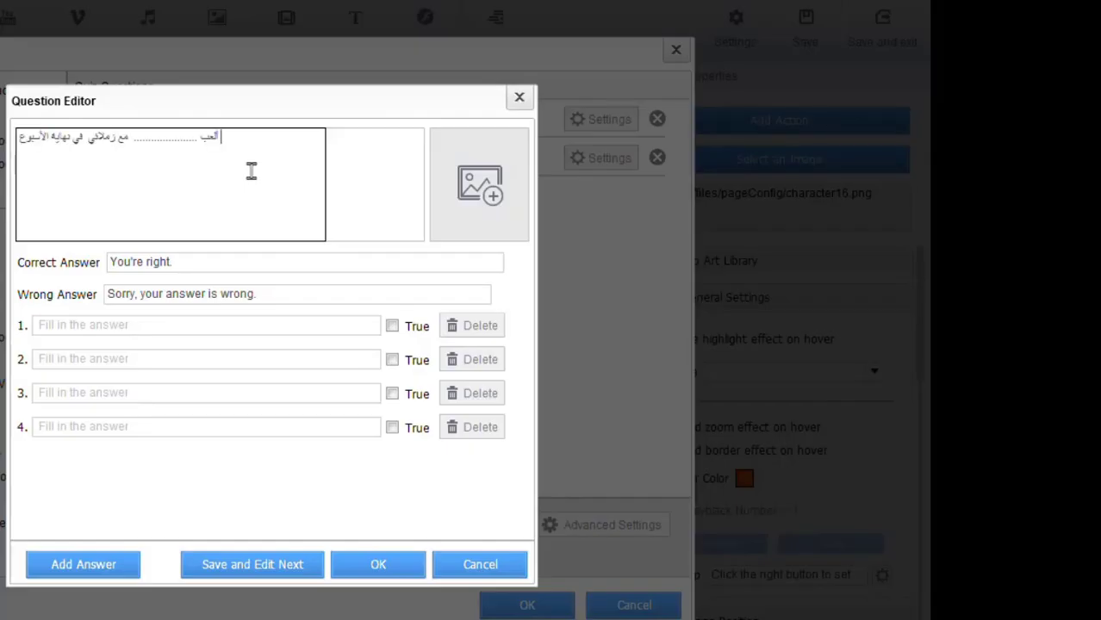
click(489, 183)
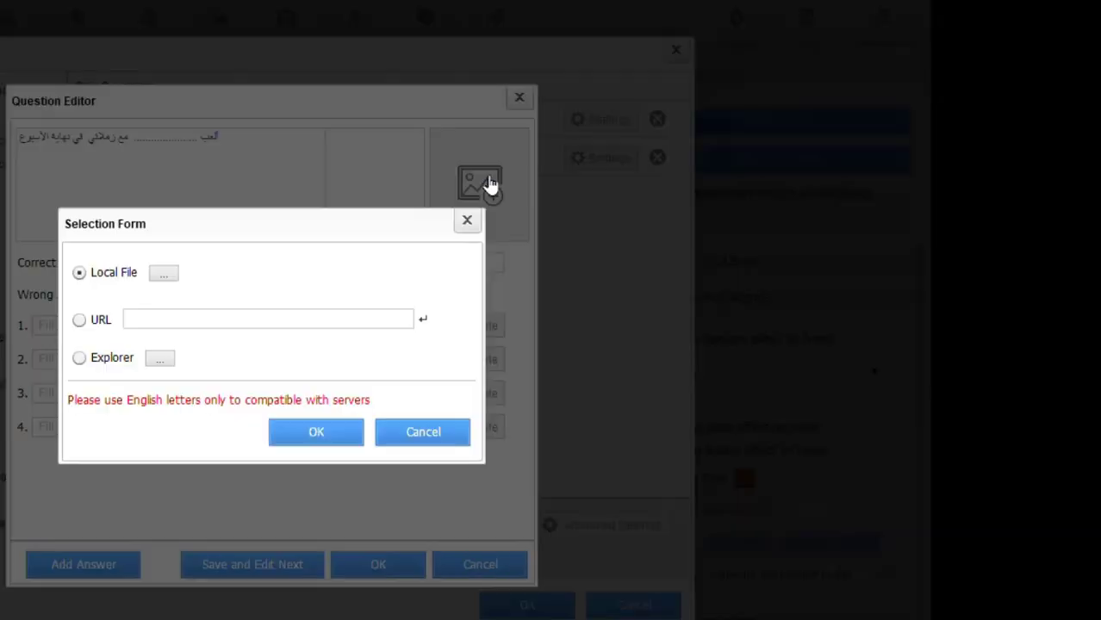
click(170, 286)
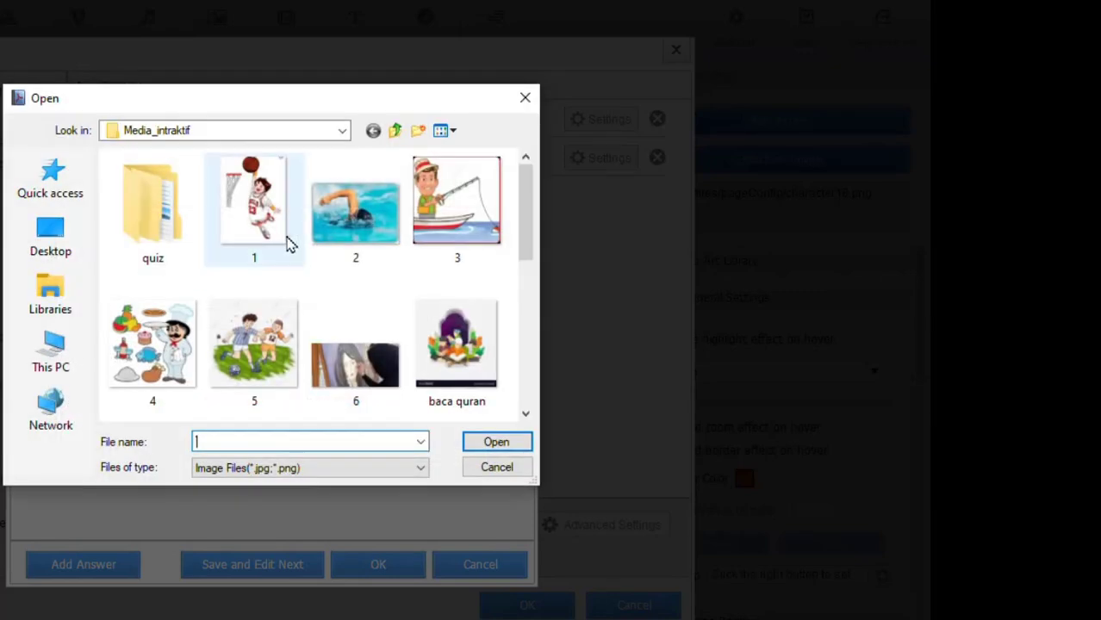
click(259, 347)
double_click(259, 348)
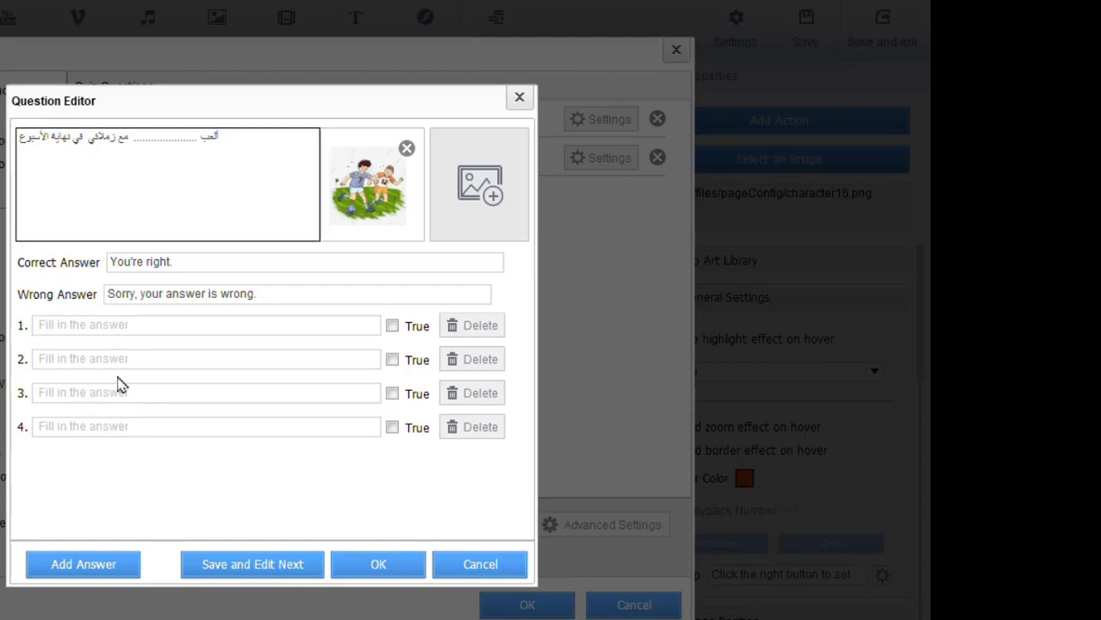
Step: Enter "كرة القده" as the third answer and "كرة اسلة" as the second answer
click(139, 358)
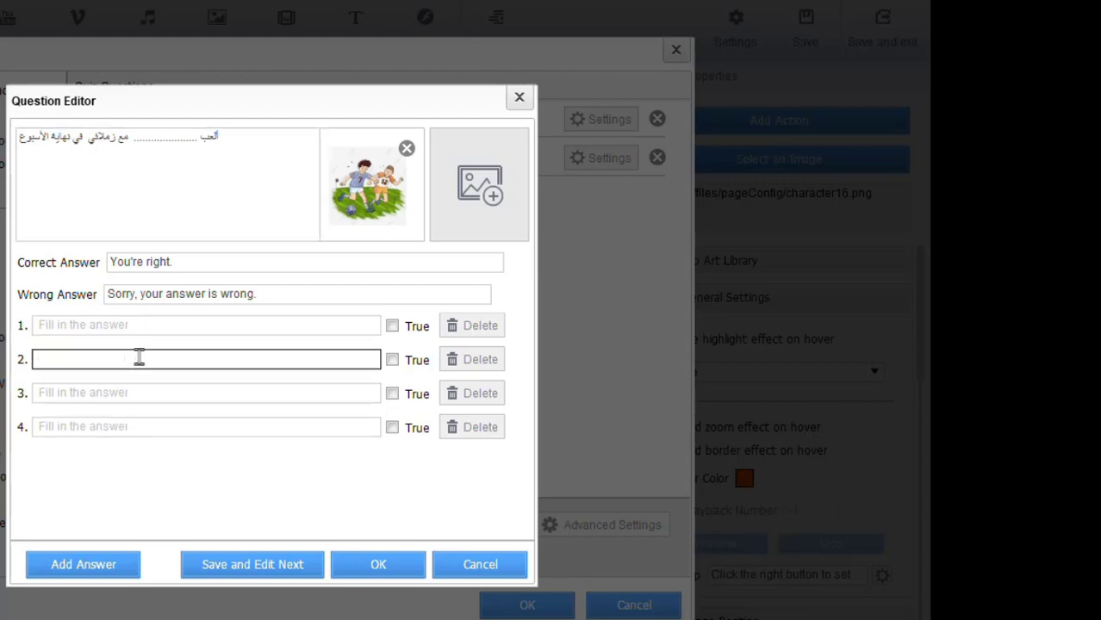
click(105, 394)
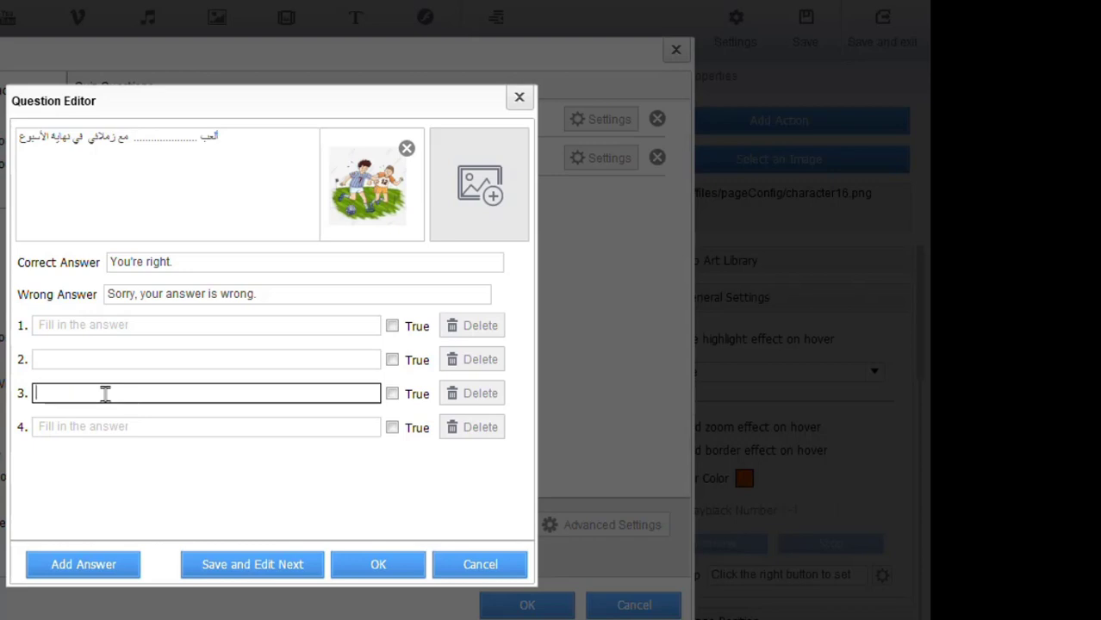
text(كرة القدم)
click(128, 358)
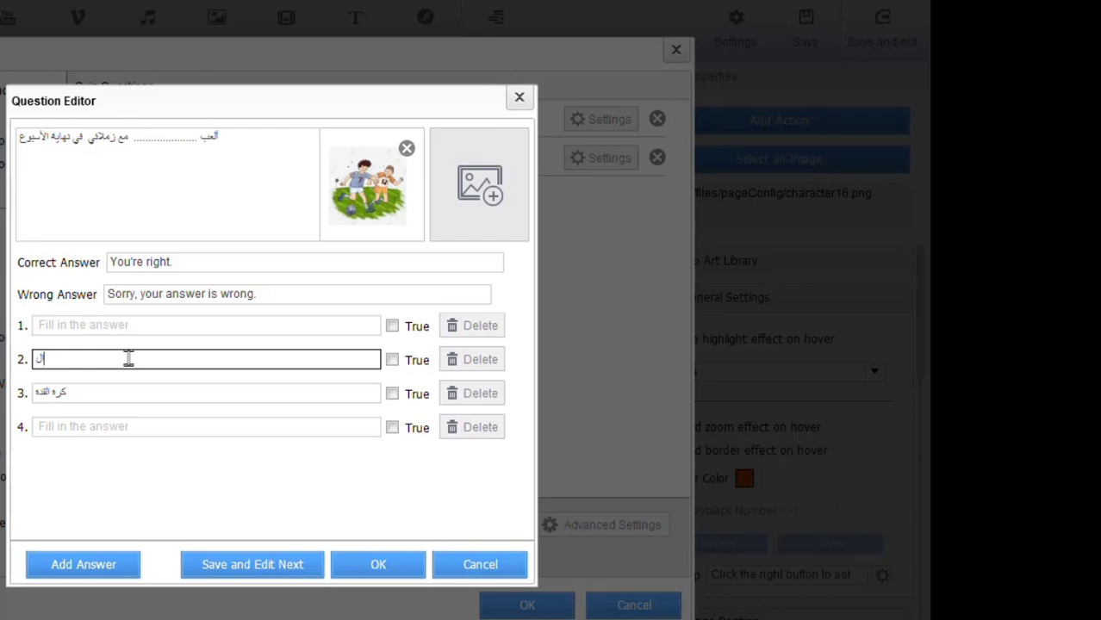
key(BackSpace)
key(BackSpace)
text(كرة السلة)
Step: Enter "كرة الطاولة" as the question's first answer
click(147, 324)
text(كرة ال)
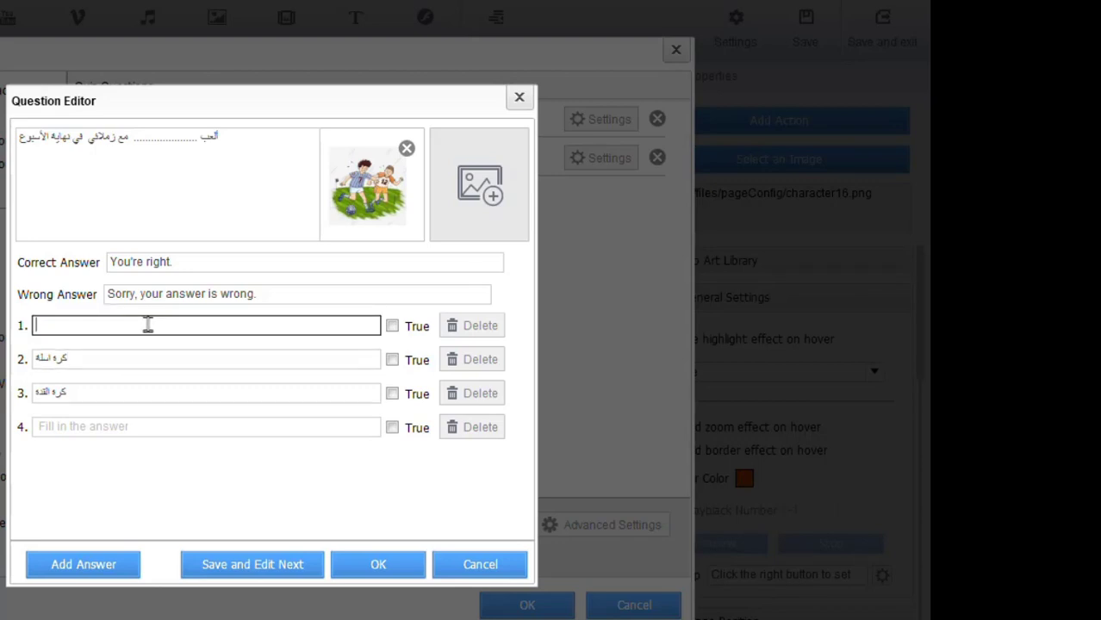
text(طاول)
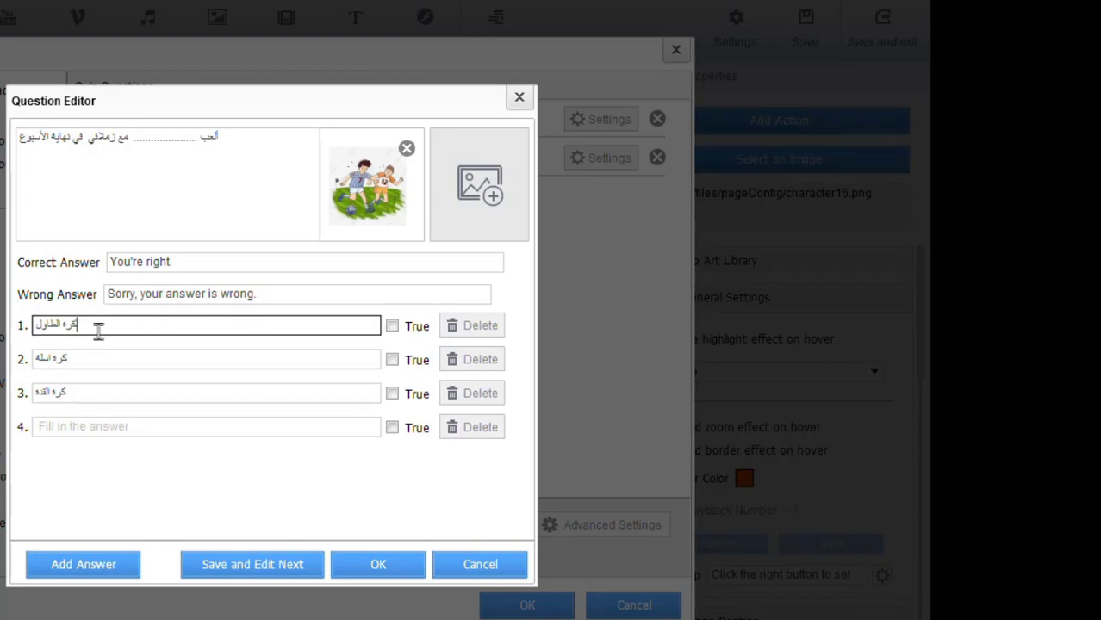
text(ه)
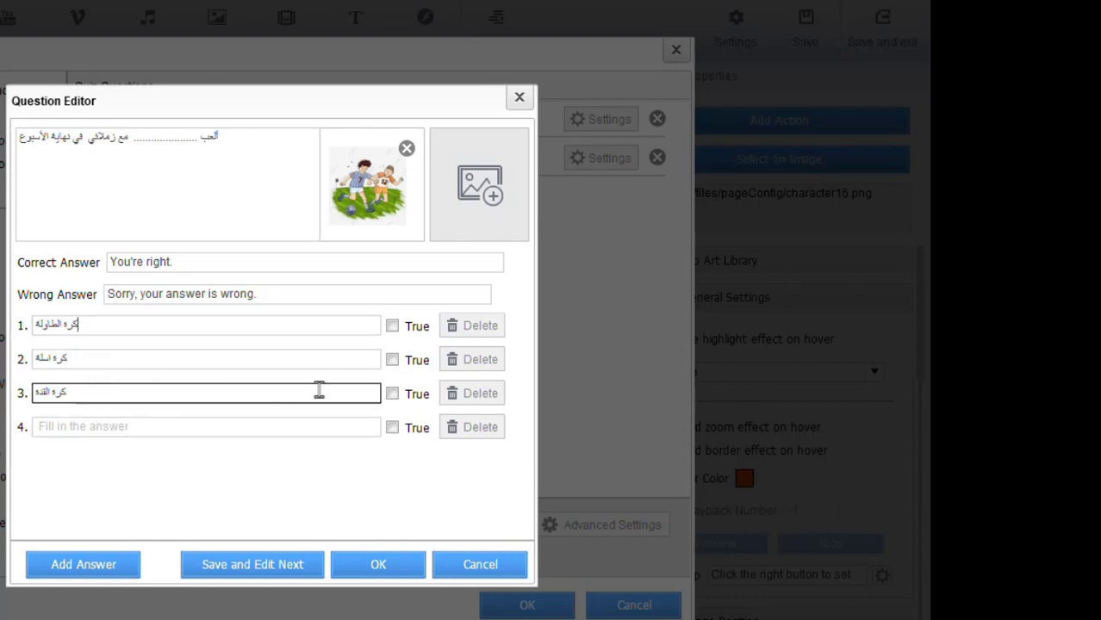
Step: Mark the third answer as true and replace its text with "كرة القدم"
click(392, 395)
click(78, 387)
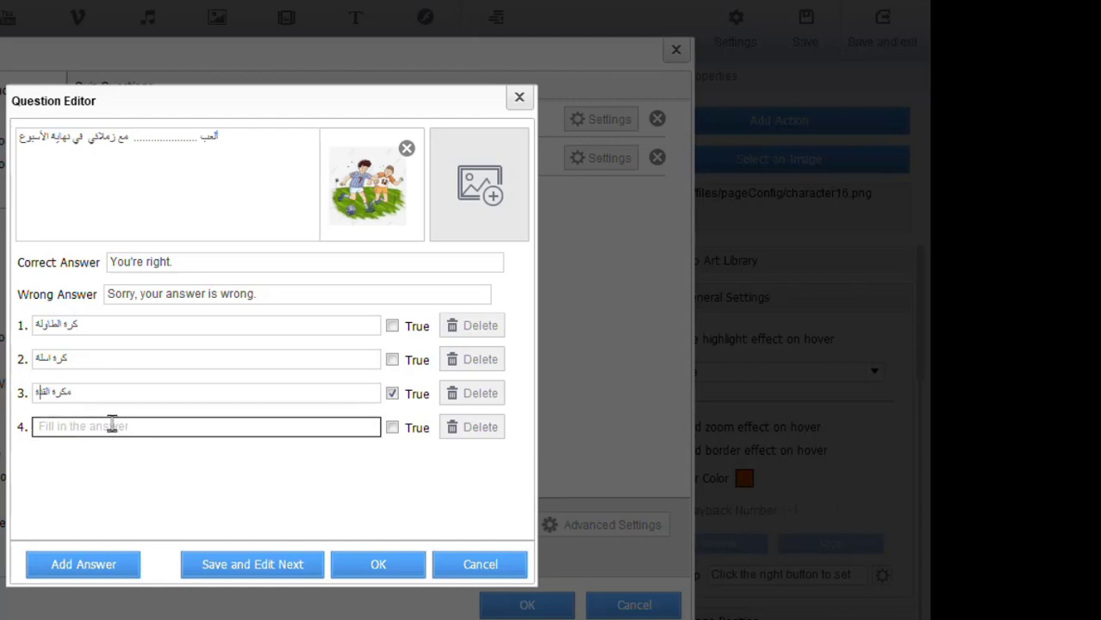
key(ctrl+a)
text(كرة القدم)
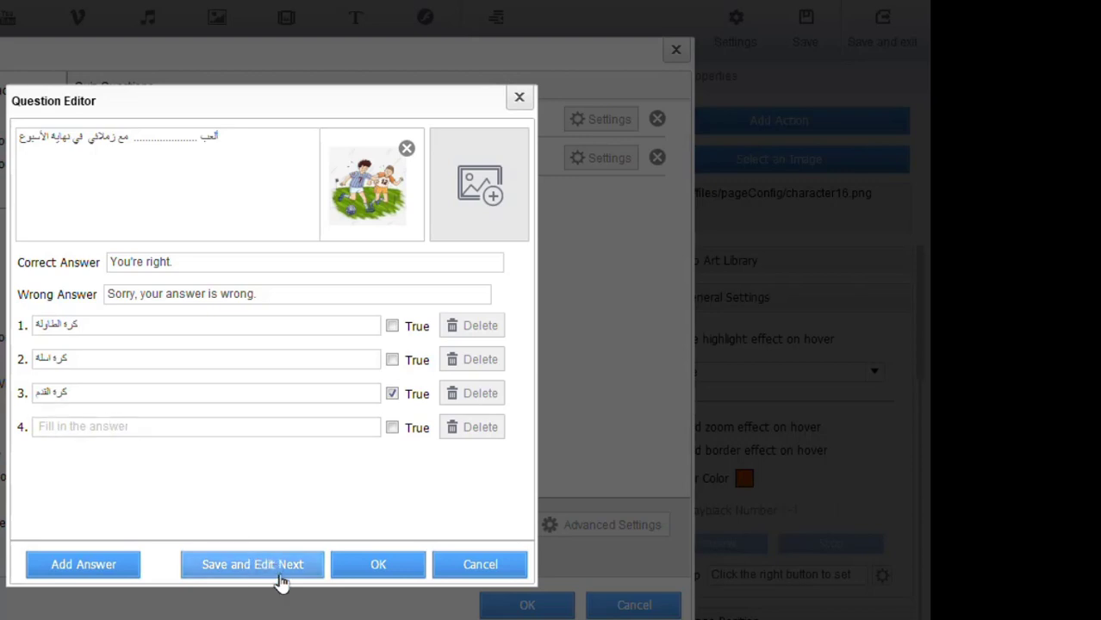
Step: Save the question, confirm the quiz action on the picture, and save and exit the page editor
click(384, 567)
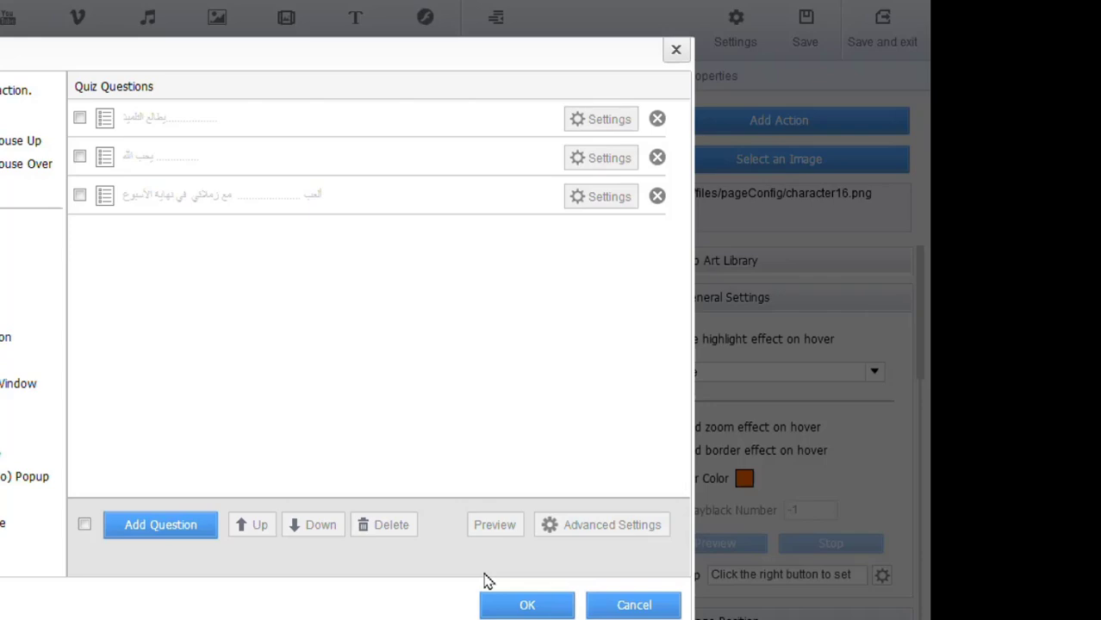
click(533, 607)
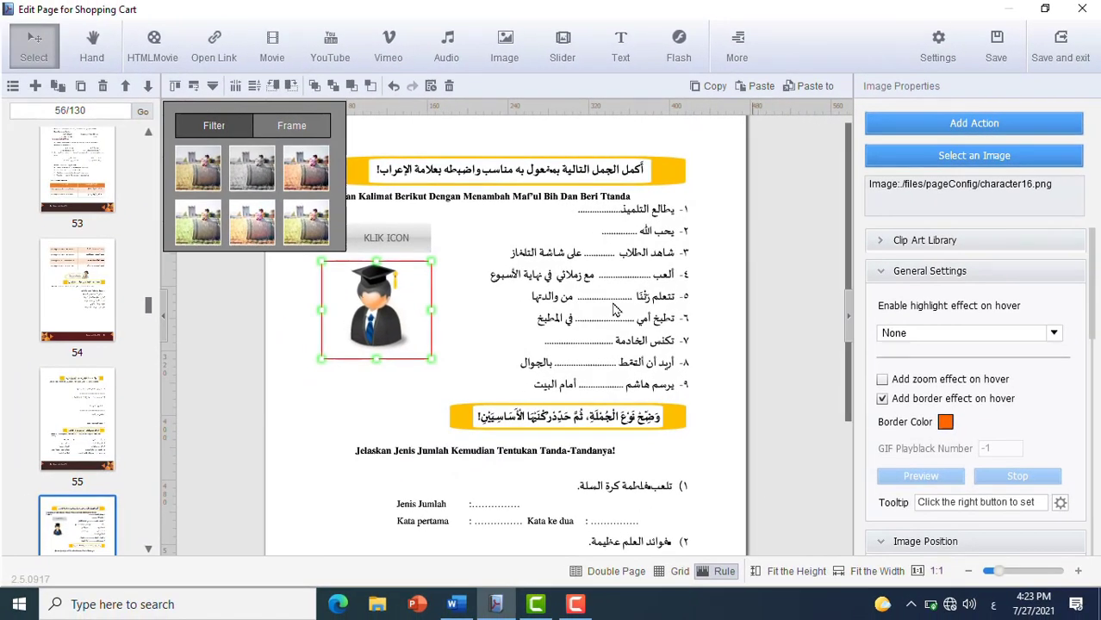
click(1075, 45)
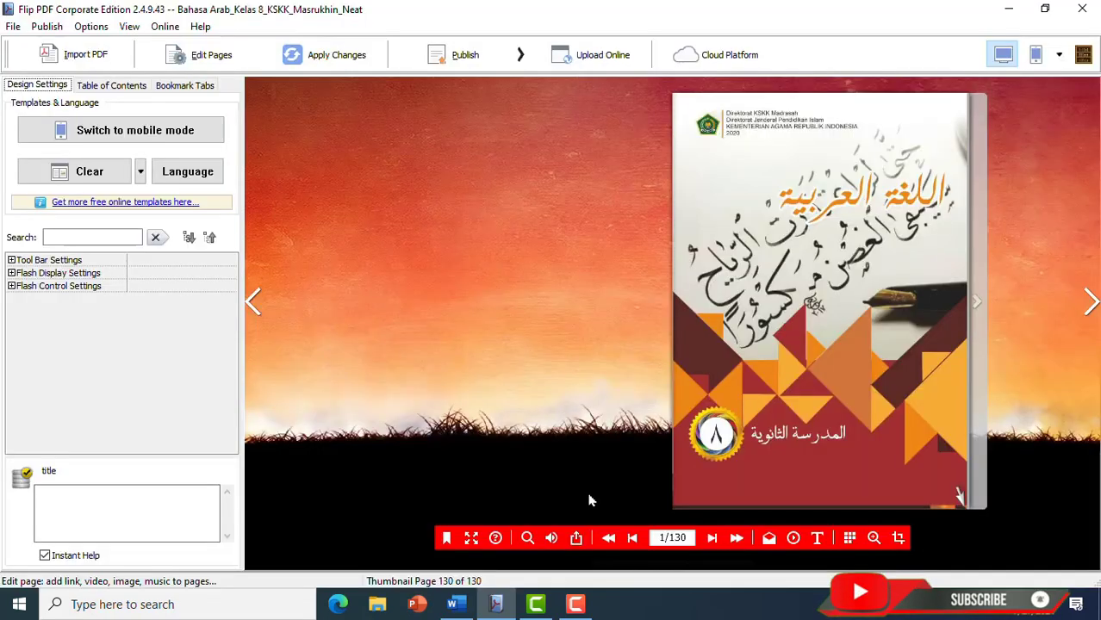
Step: Go to pages 56-57 in the flipbook preview, open the quiz from the graduate picture, and start it
click(673, 538)
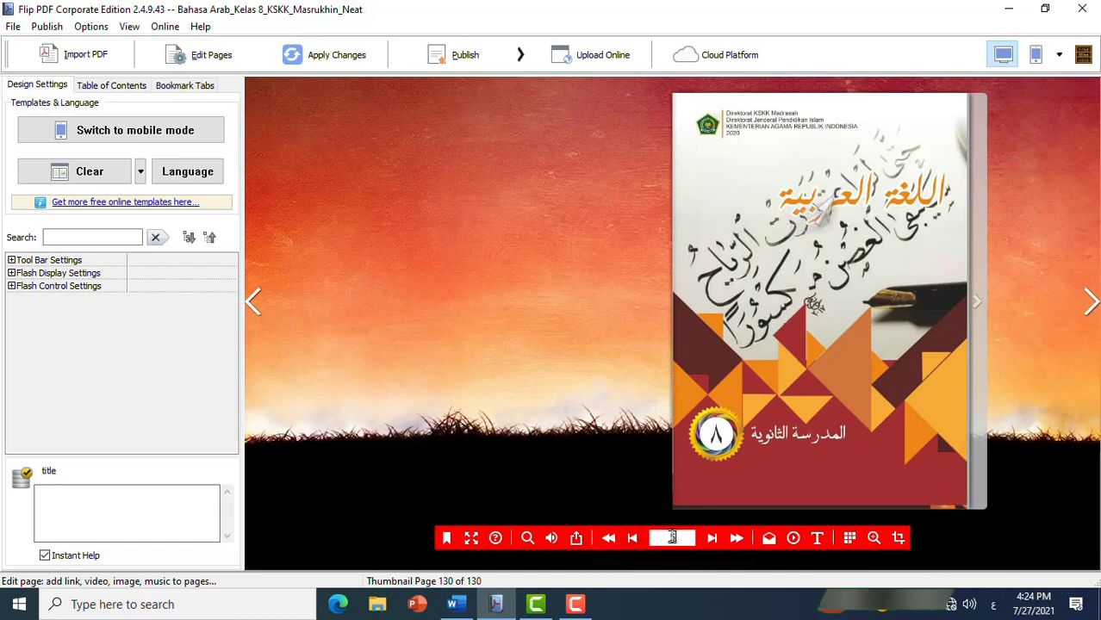
text(54)
key(Return)
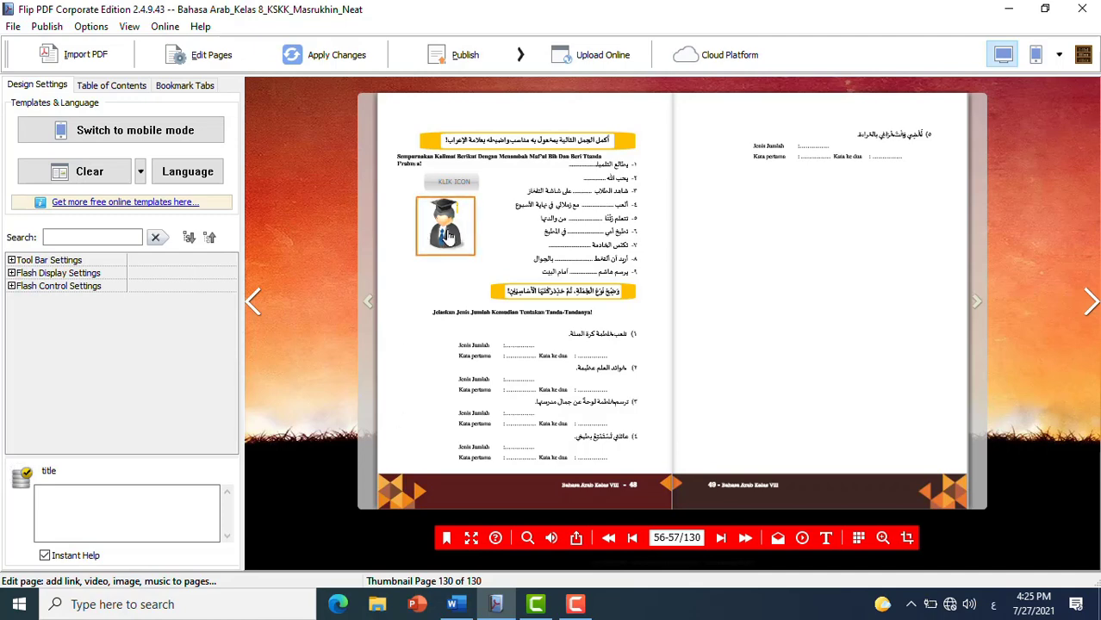
click(447, 238)
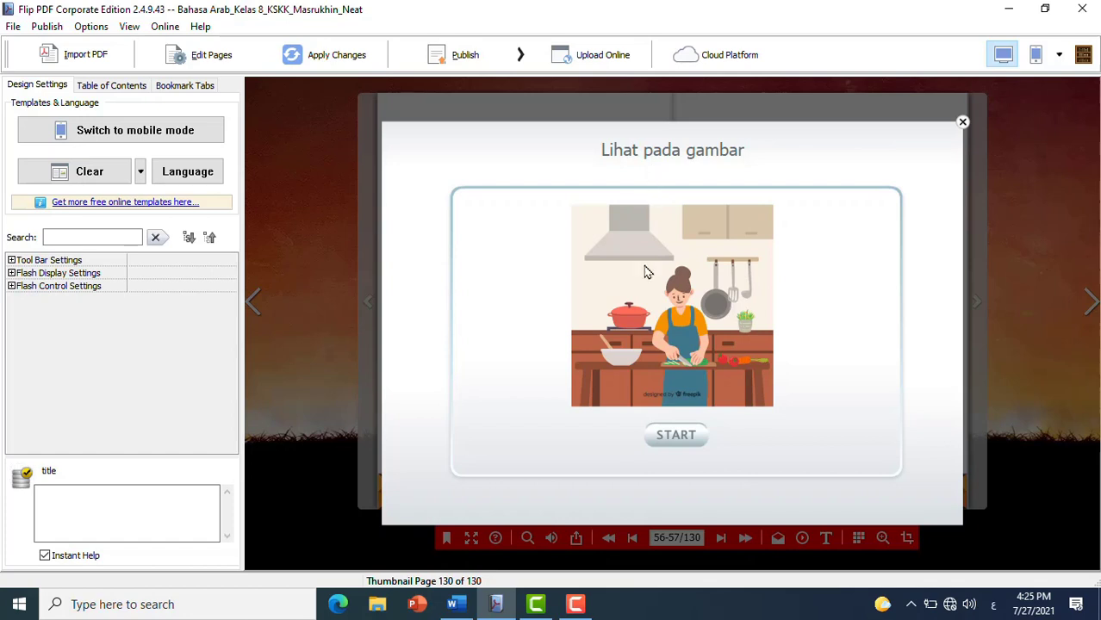
click(683, 439)
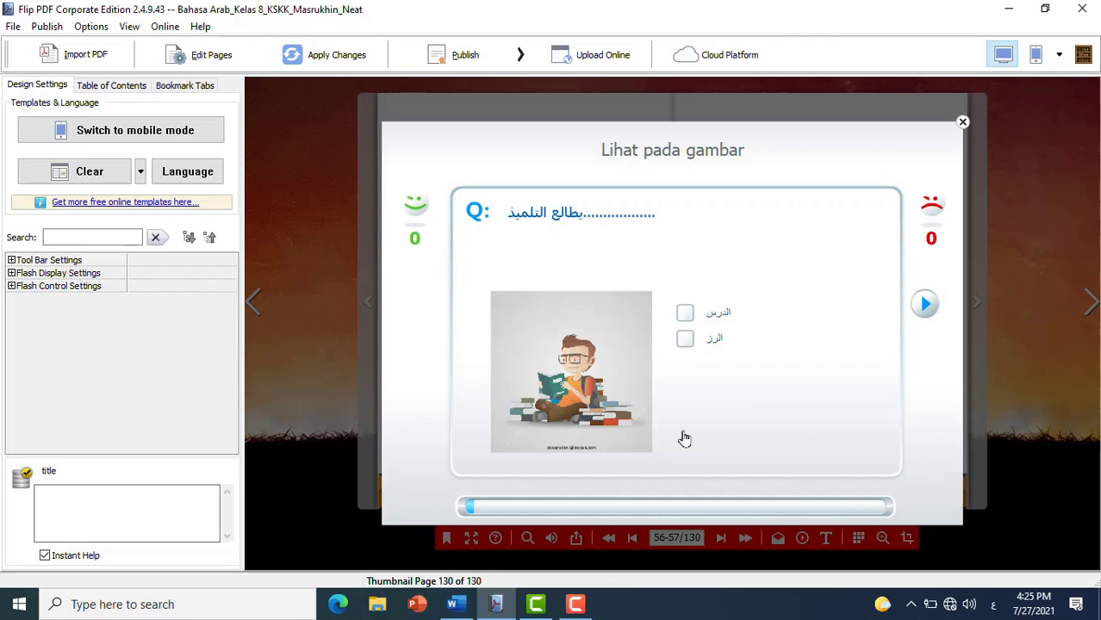
Step: Test the quiz by answering "الدرس", "المسلمين" and "اسلة كرة" to the three questions, and proceed past the last one
click(685, 314)
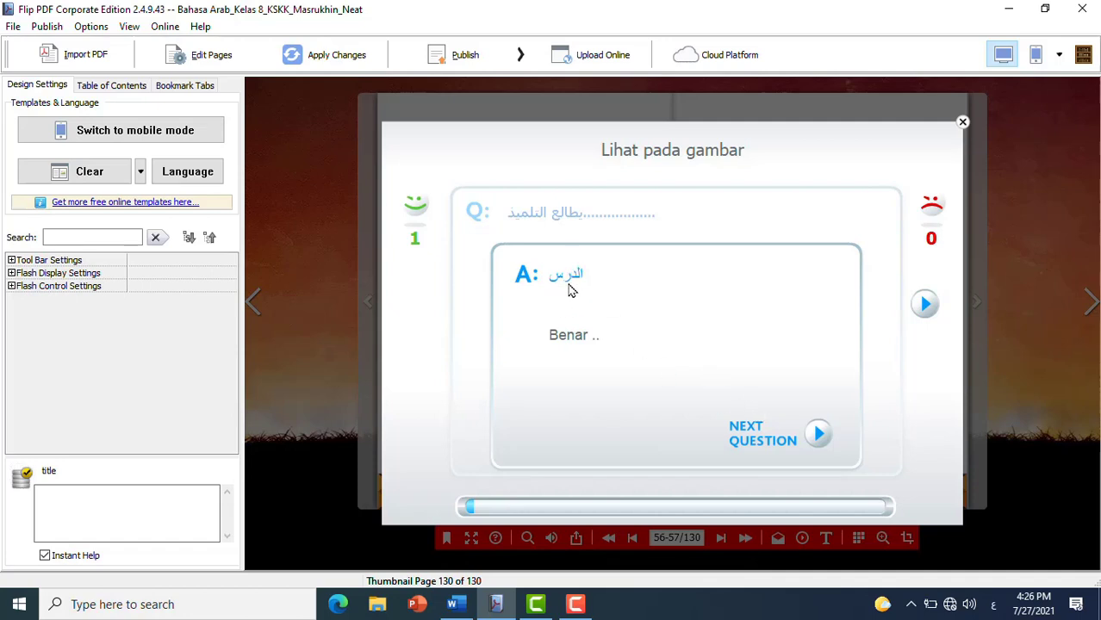
click(781, 440)
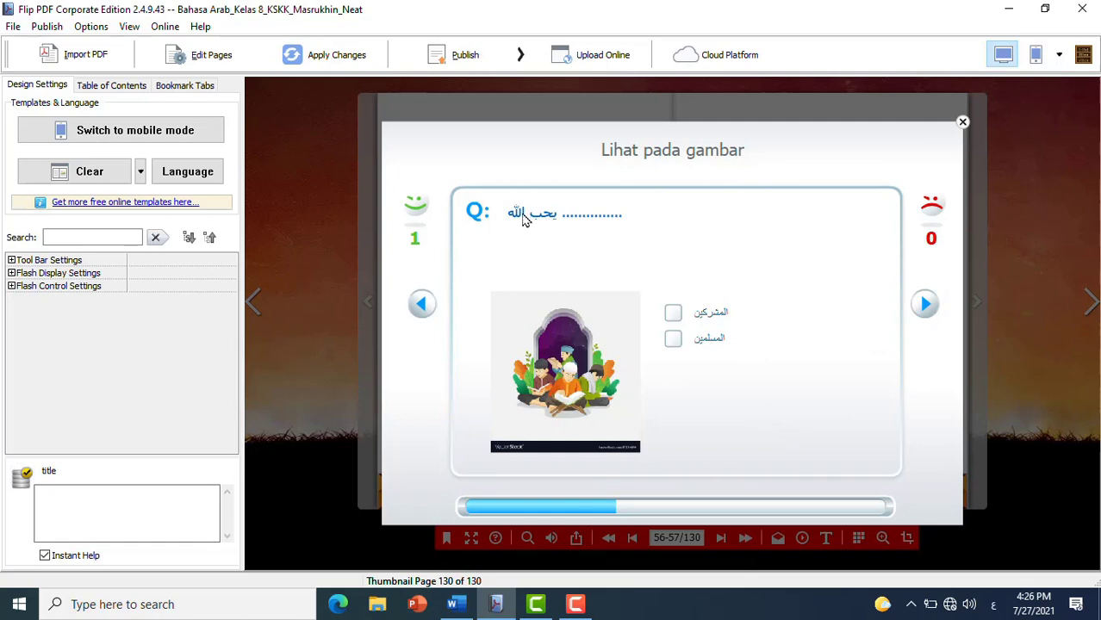
click(673, 339)
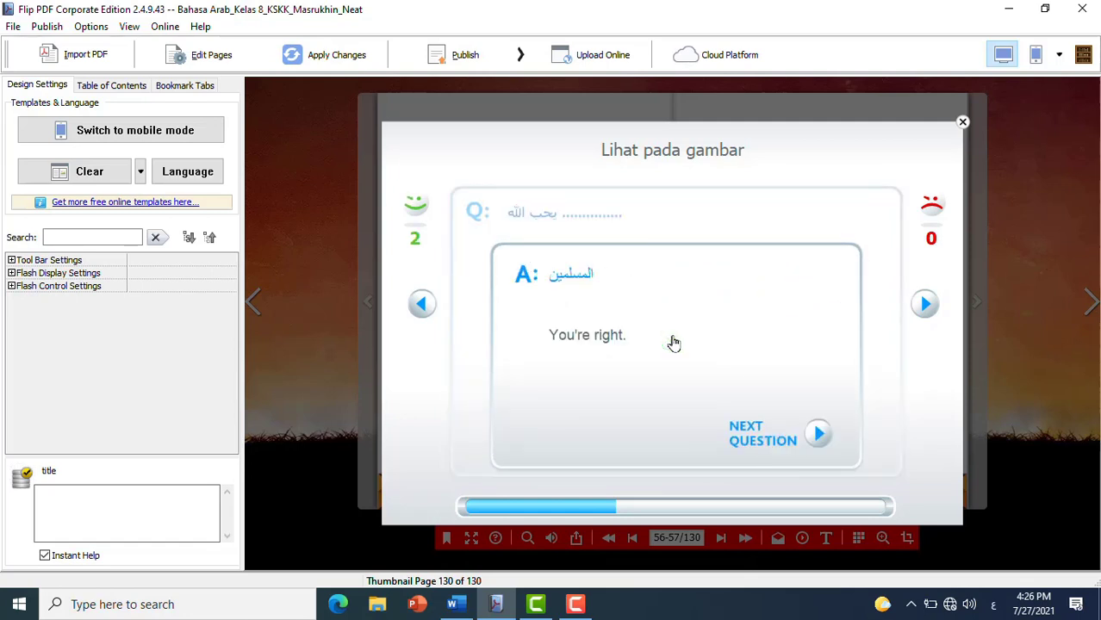
click(776, 439)
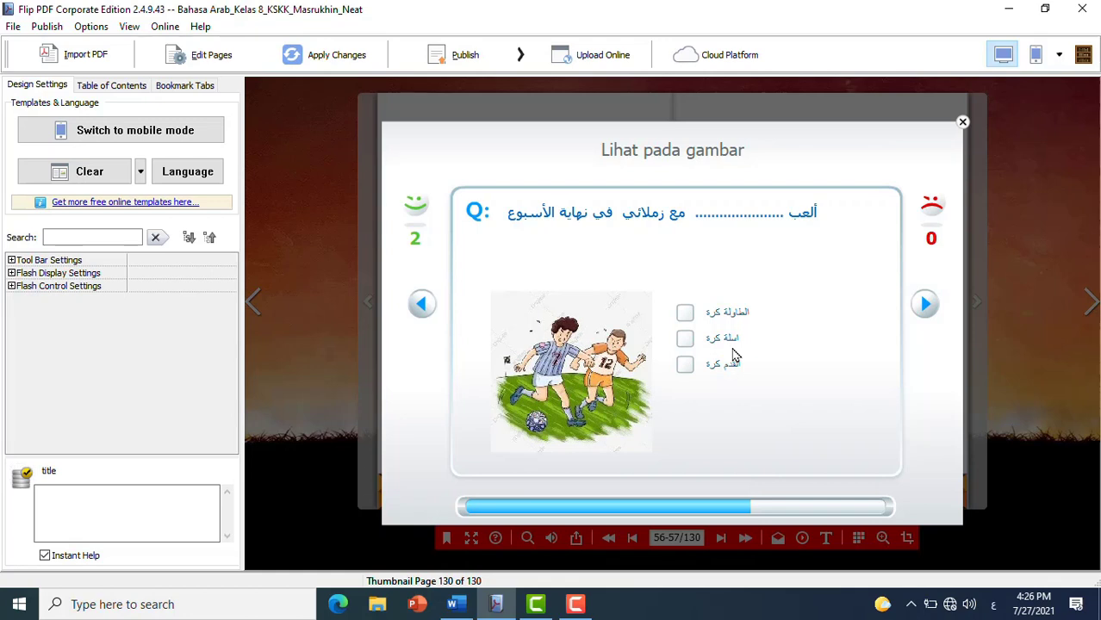
click(685, 339)
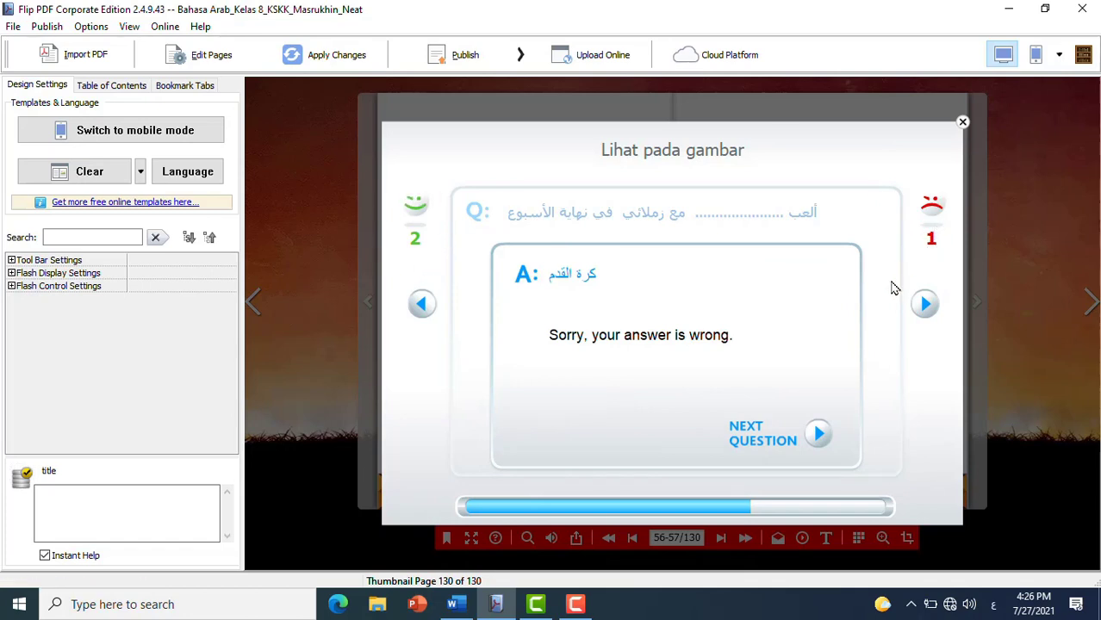
click(773, 441)
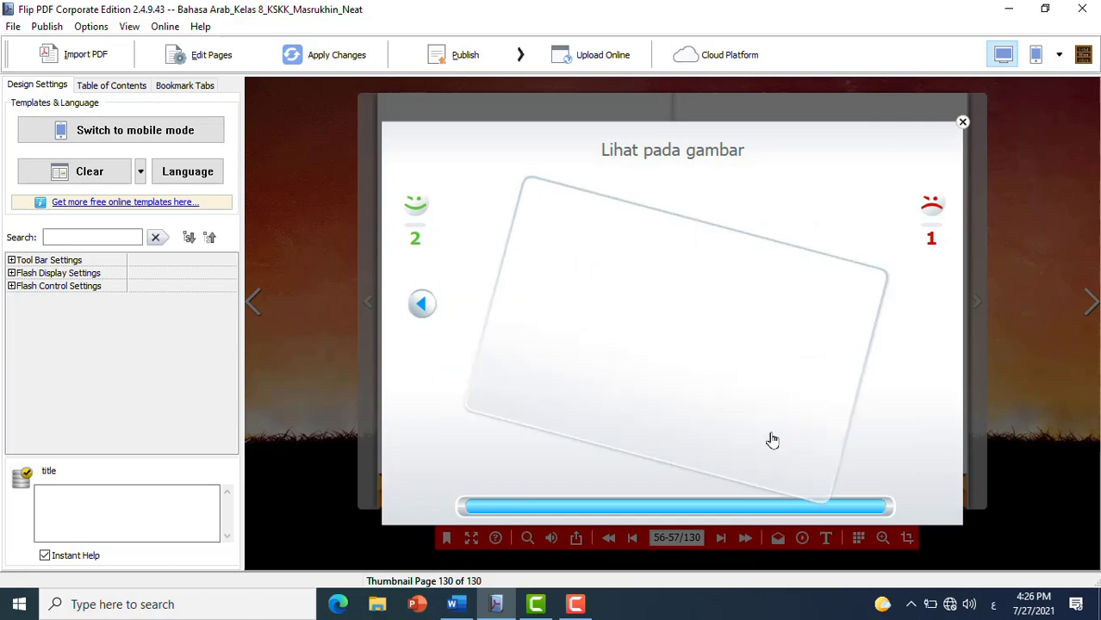